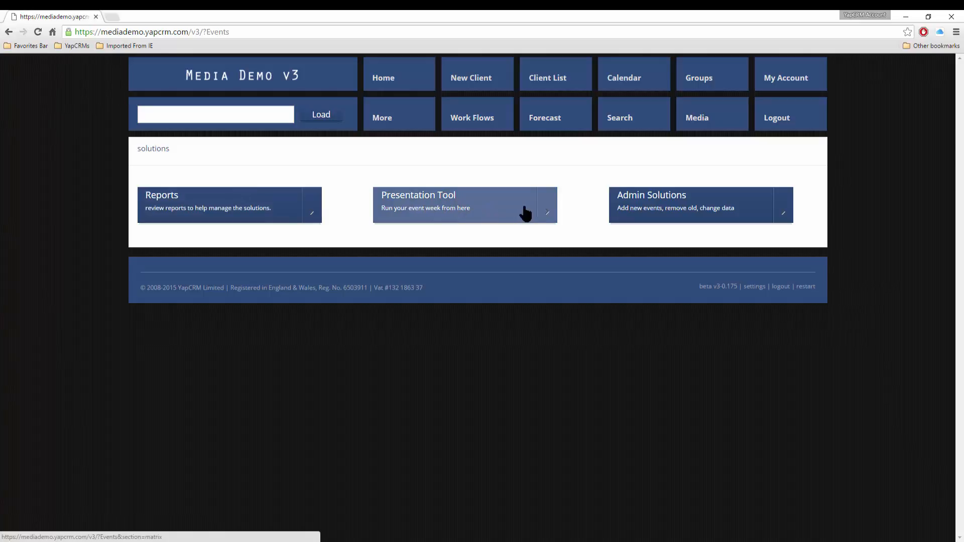
# Step: Start a new event in the admin solutions, keep its status Active, and name it "2015-Y1 Event Name"
pyautogui.click(676, 220)
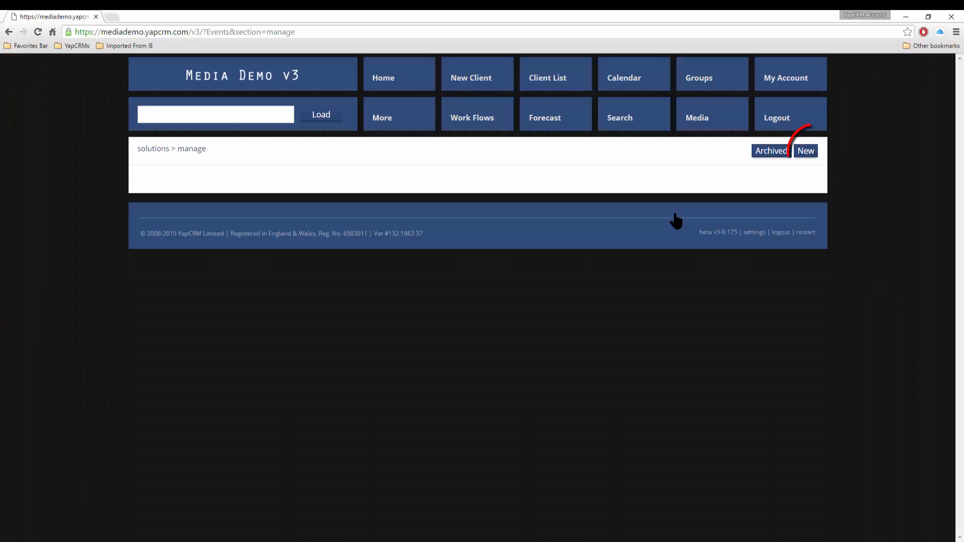
pyautogui.click(806, 152)
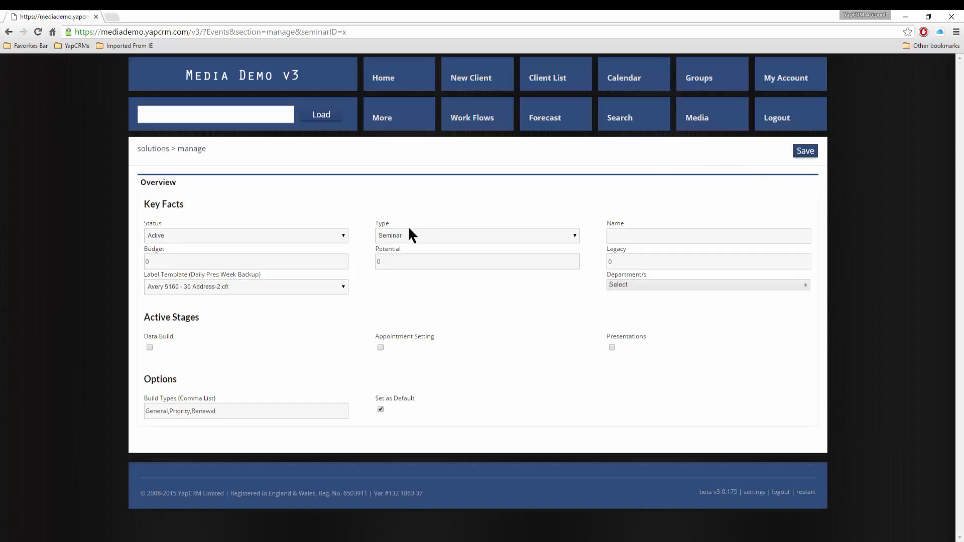
pyautogui.click(342, 235)
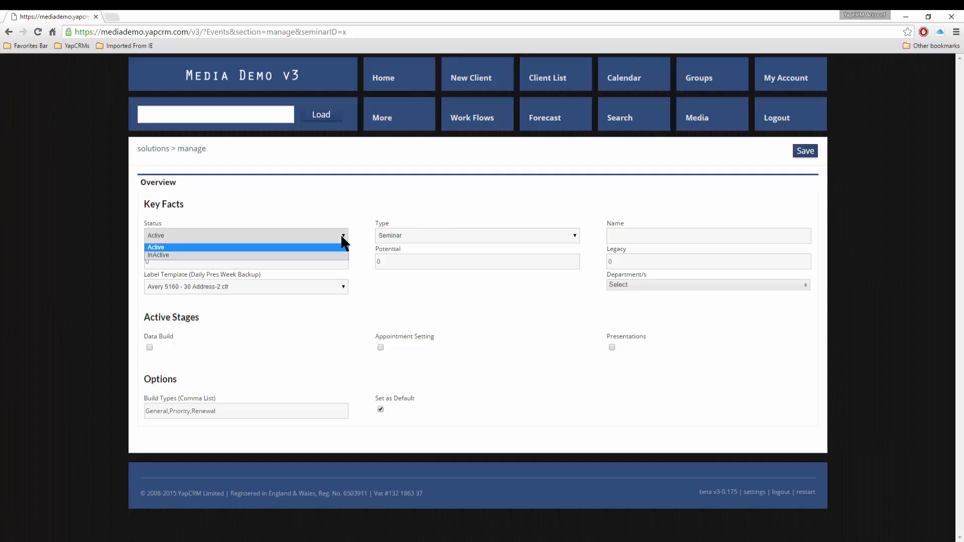
pyautogui.click(341, 236)
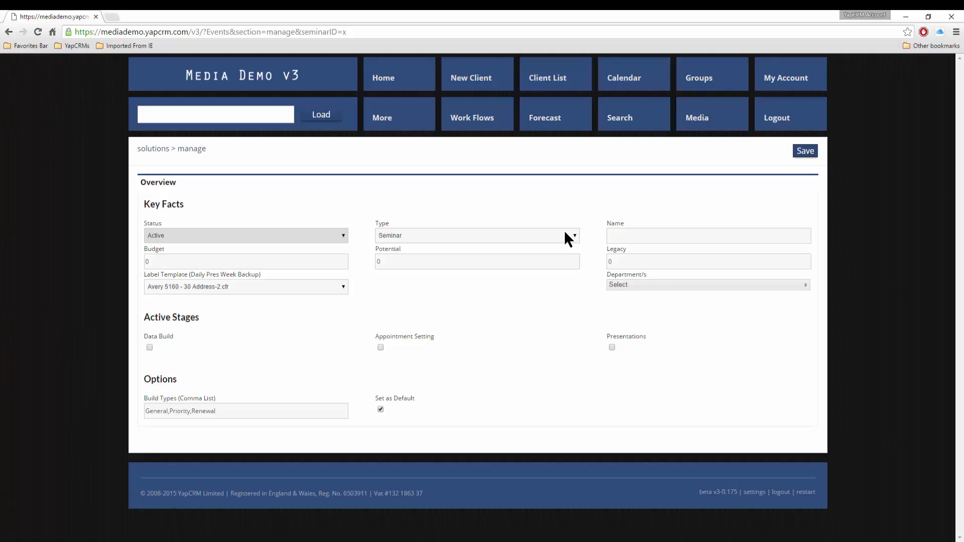
pyautogui.click(626, 236)
pyautogui.write('2015-')
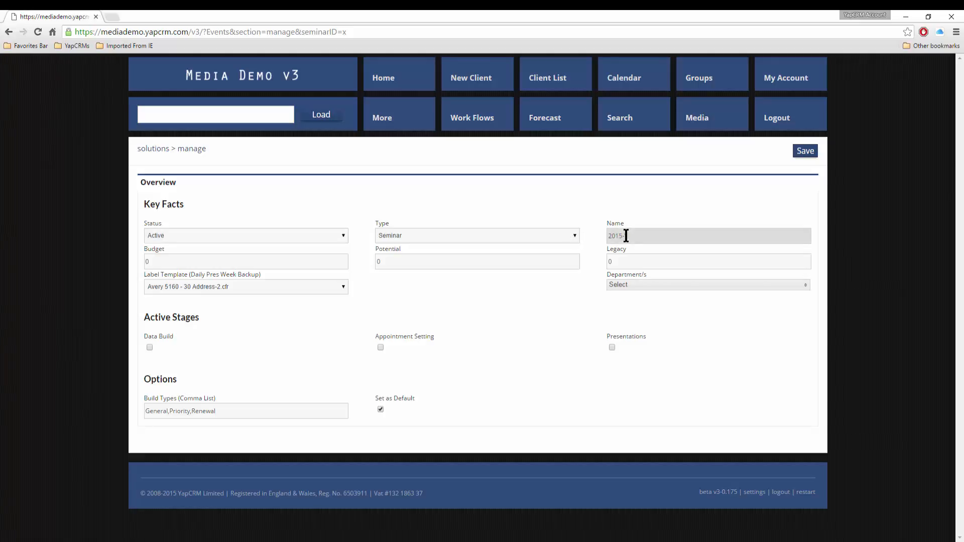
pyautogui.write('Y1 Event Name')
# Step: Set the event's budget to 750000 and its potential to 900000
pyautogui.click(183, 263)
pyautogui.moveTo(179, 262); pyautogui.dragTo(144, 258)
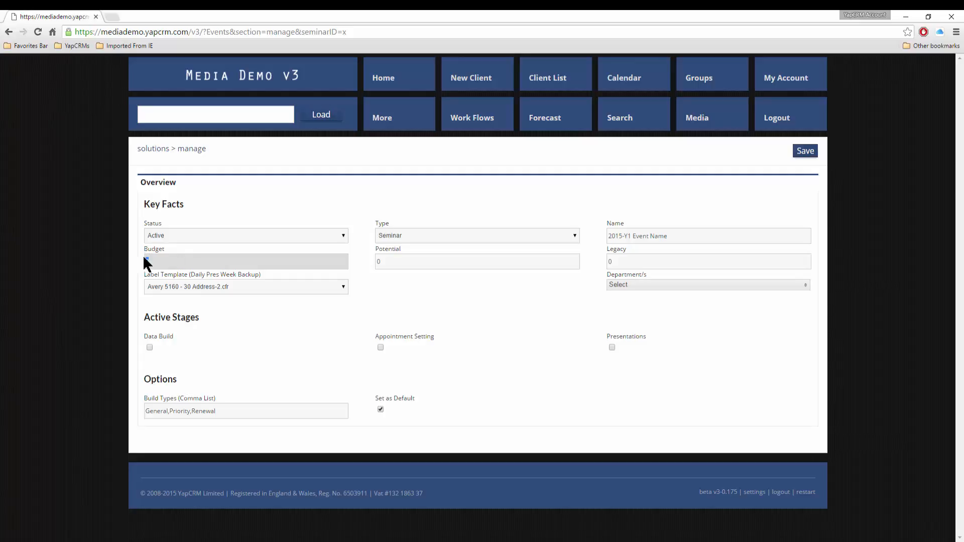
pyautogui.write('750000')
pyautogui.press('Tab')
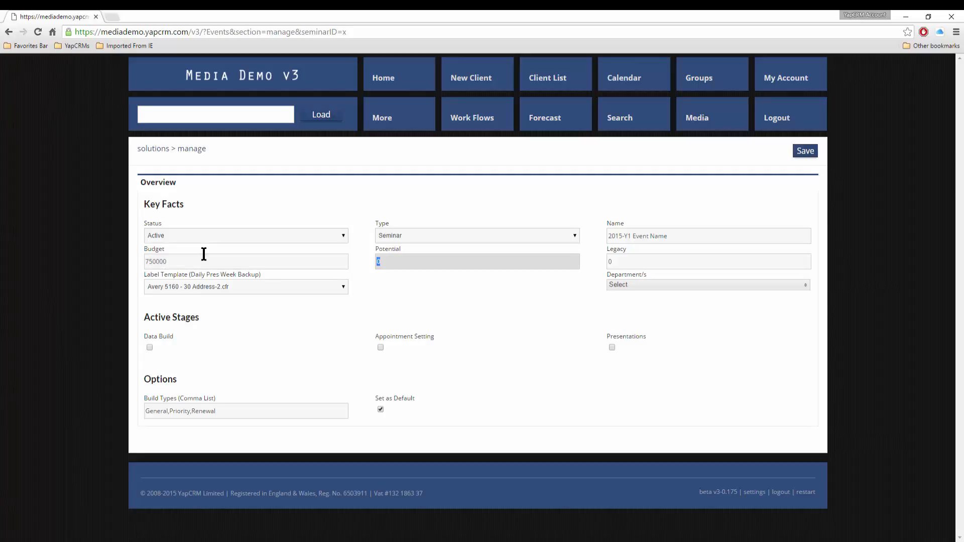
pyautogui.write('900000')
pyautogui.press('Tab')
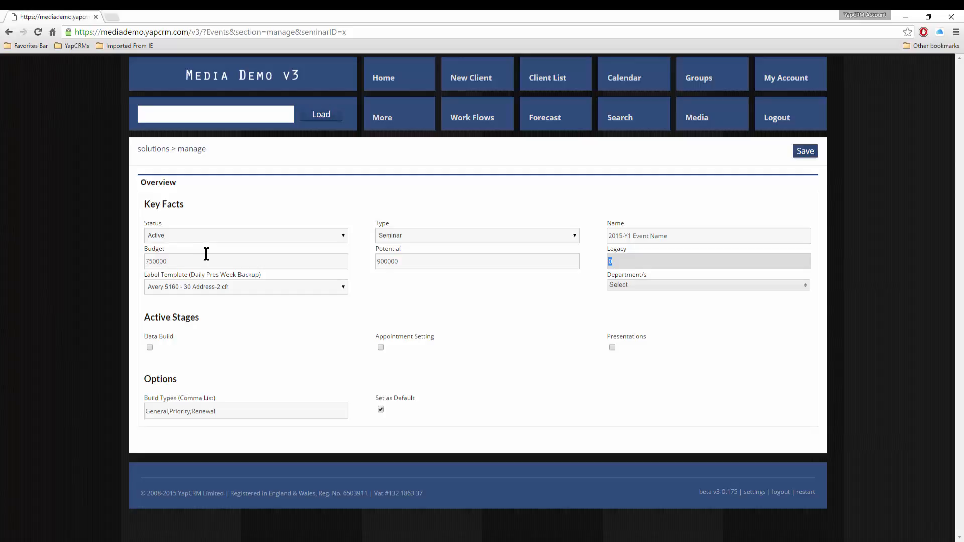
# Step: Check the available label templates and the department choices for the event
pyautogui.click(346, 287)
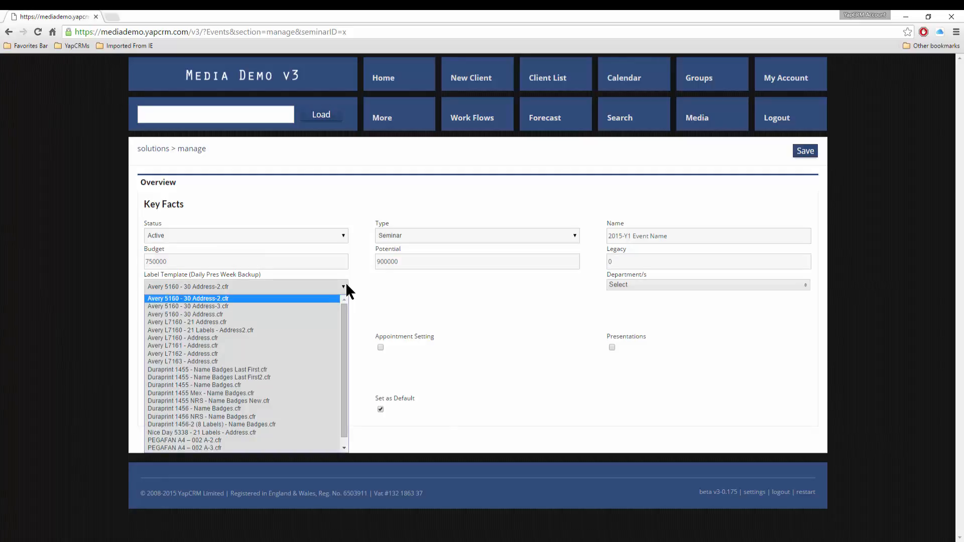
pyautogui.moveTo(341, 321)
pyautogui.mouseDown()
pyautogui.moveTo(342, 333)
pyautogui.moveTo(344, 308)
pyautogui.mouseUp()
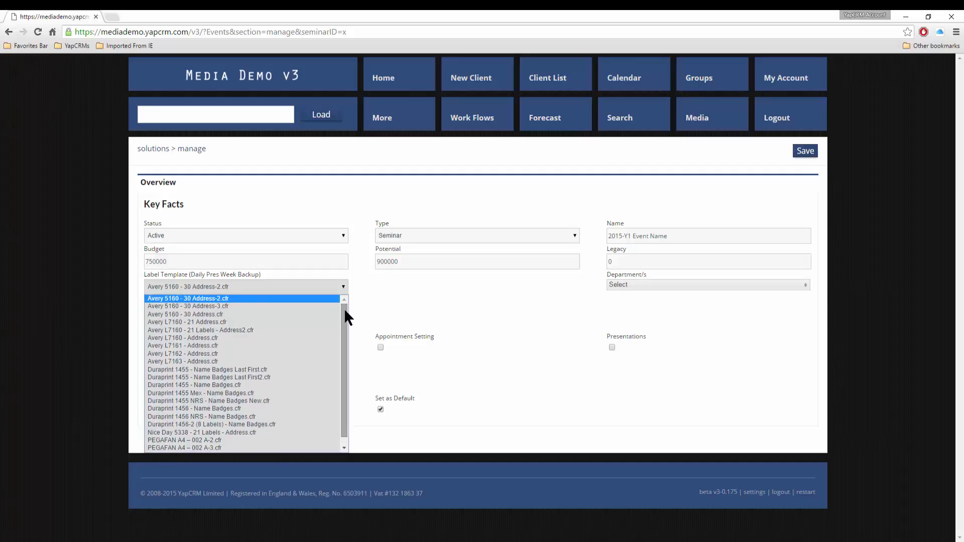
pyautogui.click(367, 285)
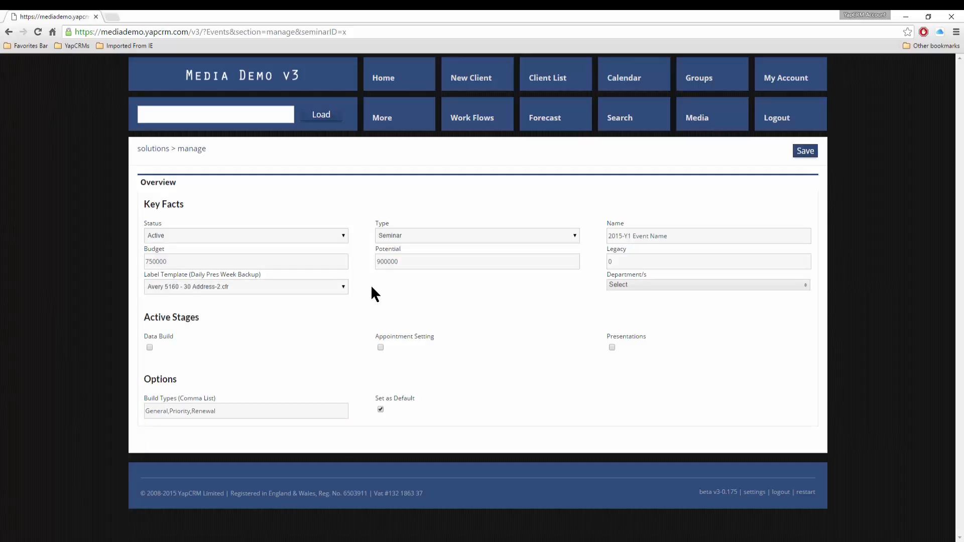
pyautogui.click(696, 285)
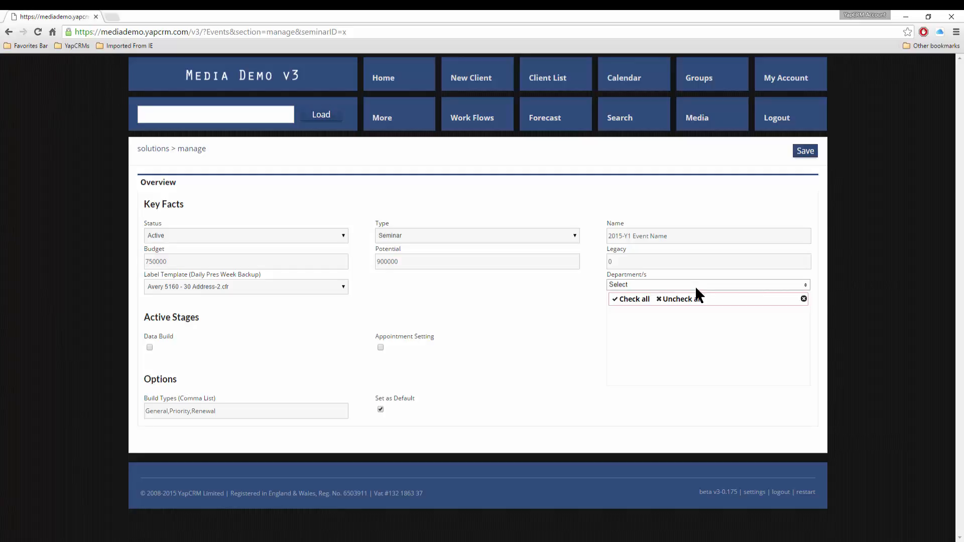
pyautogui.click(695, 285)
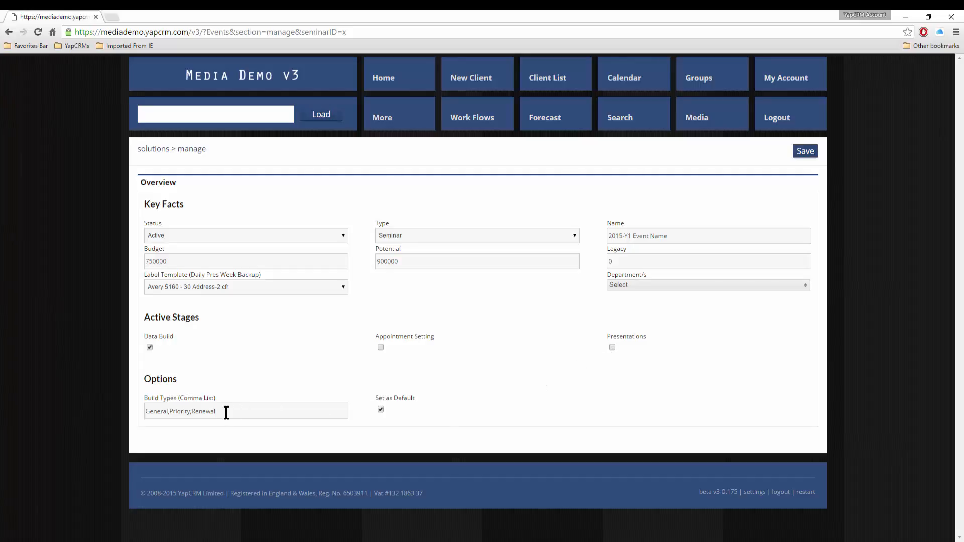
# Step: Activate the Data Build stage, keep the build types General,Priority,Renewal, and save the event
pyautogui.moveTo(226, 413); pyautogui.dragTo(191, 413)
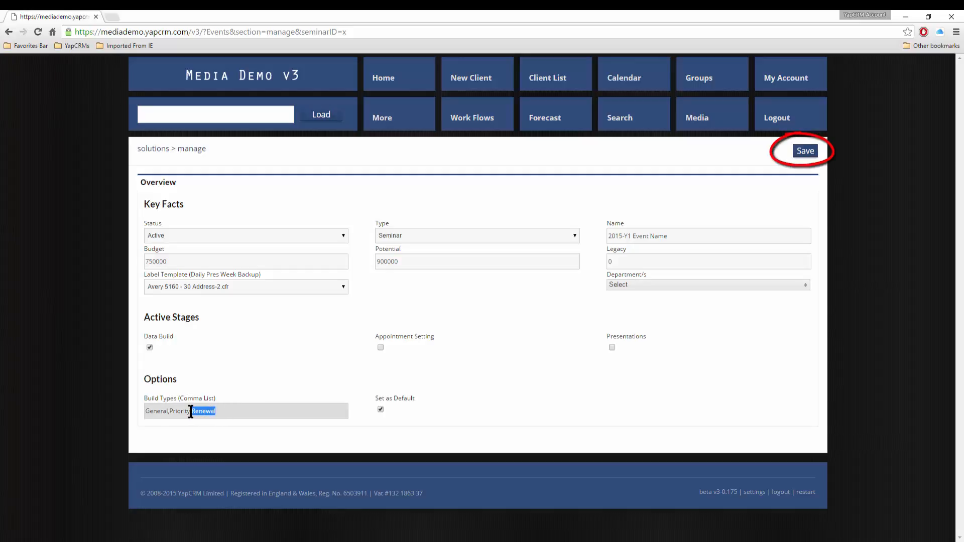
pyautogui.click(269, 411)
pyautogui.click(806, 152)
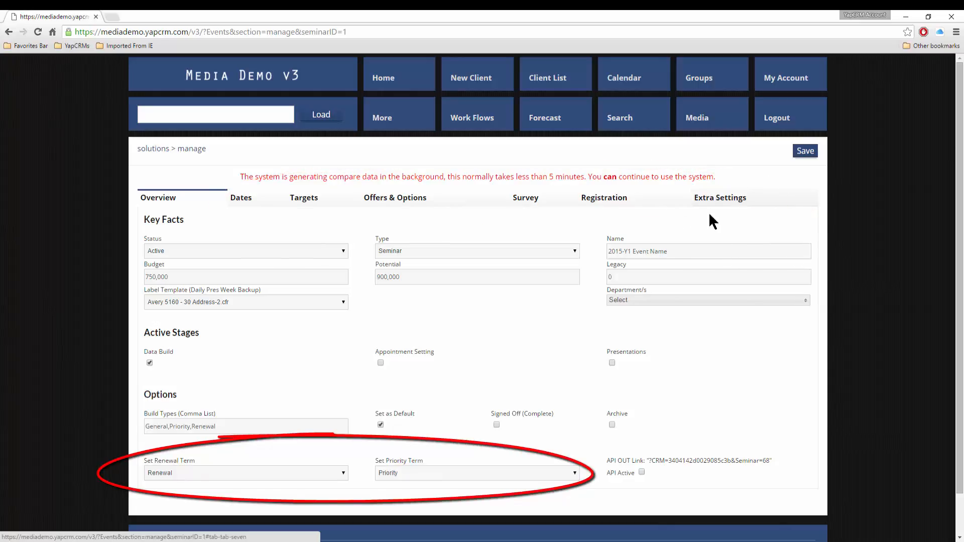
# Step: Check the renewal term and priority term settings in the event's options
pyautogui.click(241, 471)
pyautogui.click(241, 471)
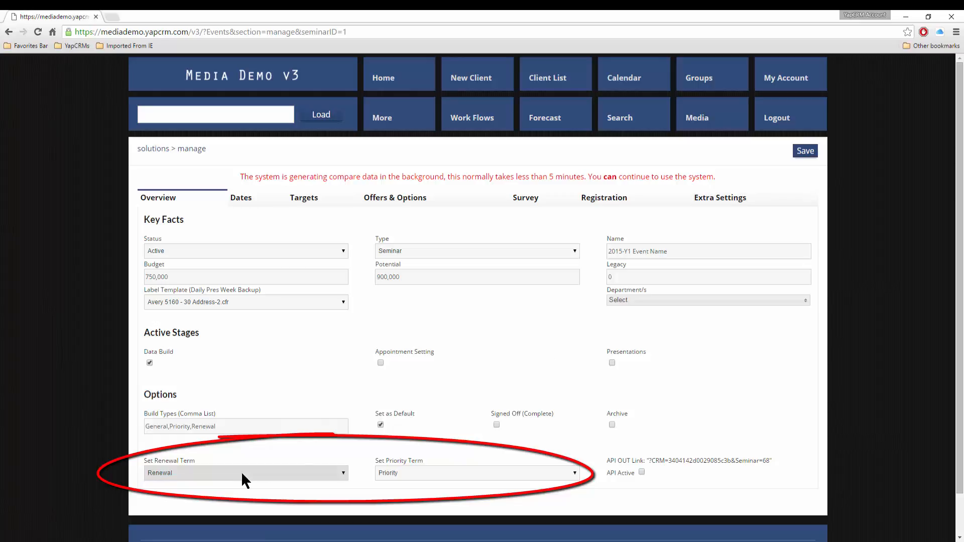
pyautogui.click(454, 472)
pyautogui.click(454, 473)
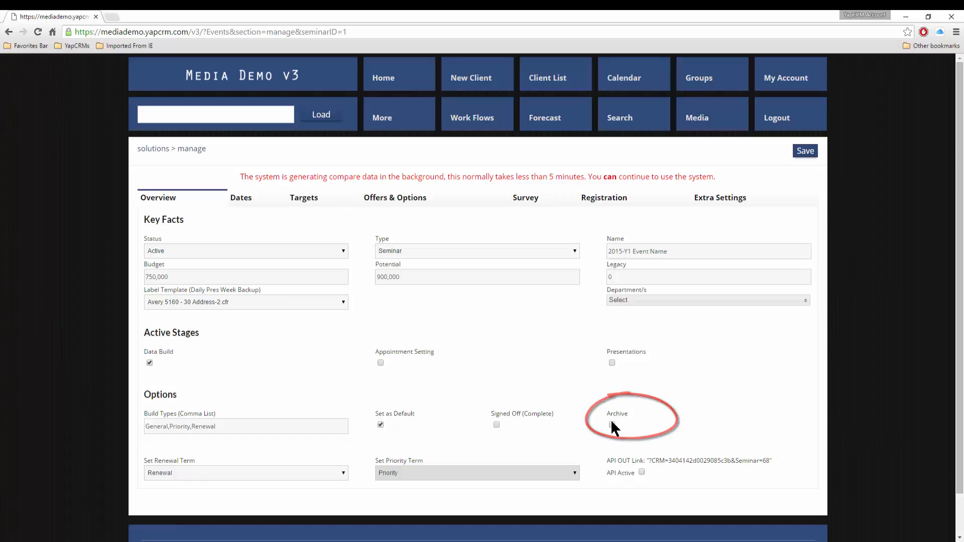
# Step: Set the event's build dates to start on 04/01/2016 and end on 26/02/2016
pyautogui.click(246, 198)
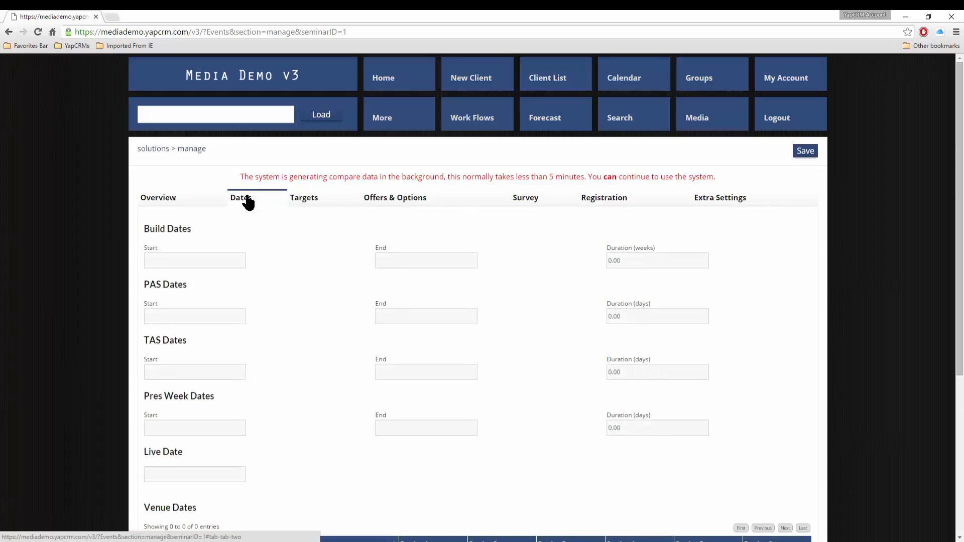
pyautogui.click(221, 262)
pyautogui.click(266, 278)
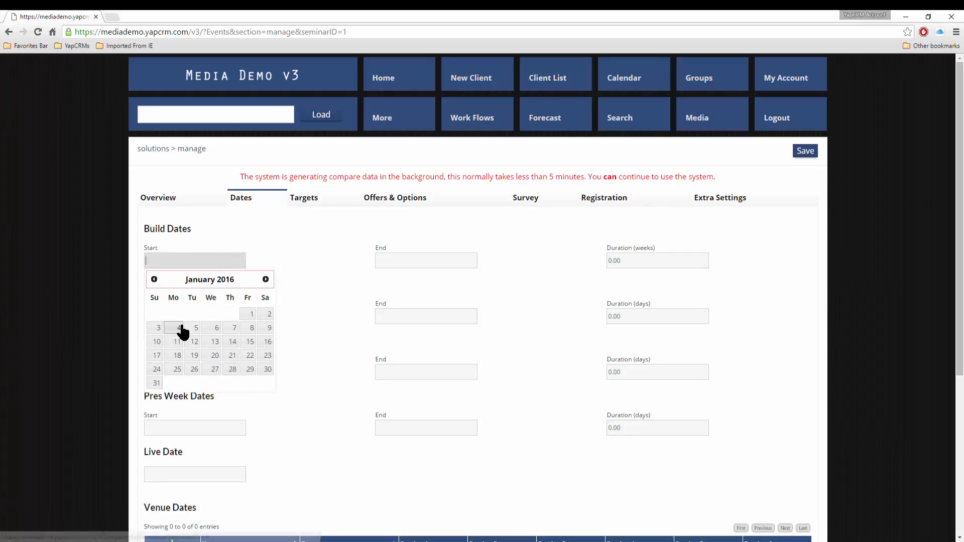
pyautogui.click(179, 328)
pyautogui.click(497, 280)
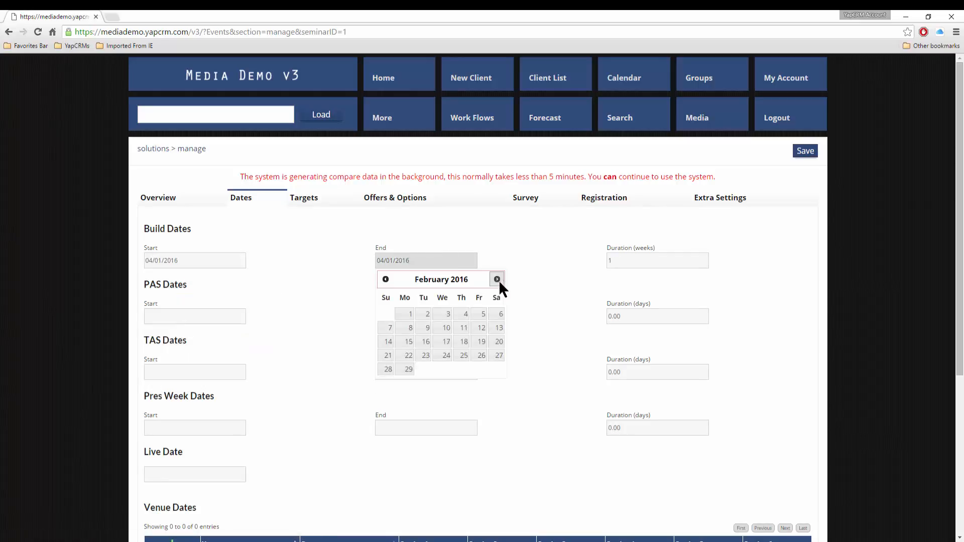
pyautogui.click(481, 356)
# Step: Set the PAS dates to 04/01/2016 and the TAS dates from 04/01/2016 to 12/02/2016
pyautogui.click(189, 316)
pyautogui.click(173, 382)
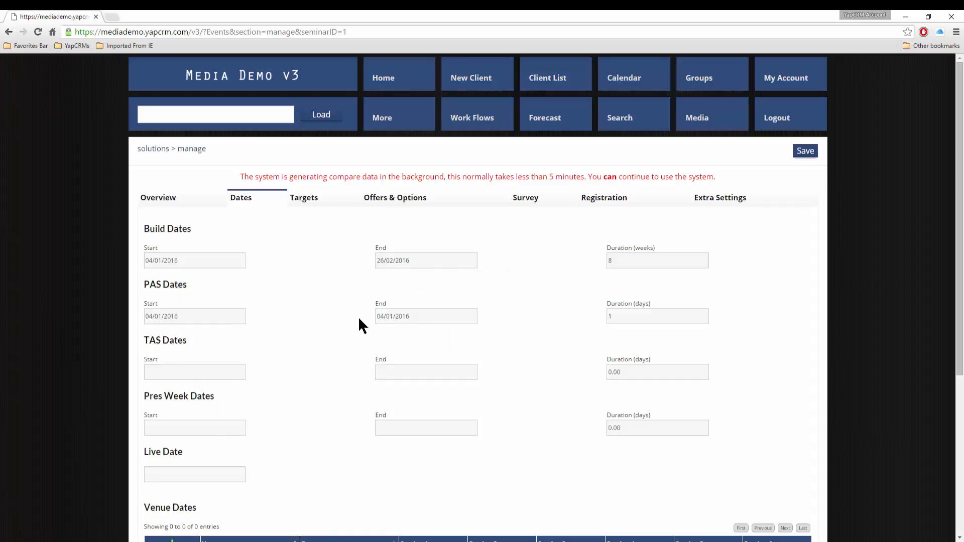
pyautogui.click(212, 372)
pyautogui.click(265, 391)
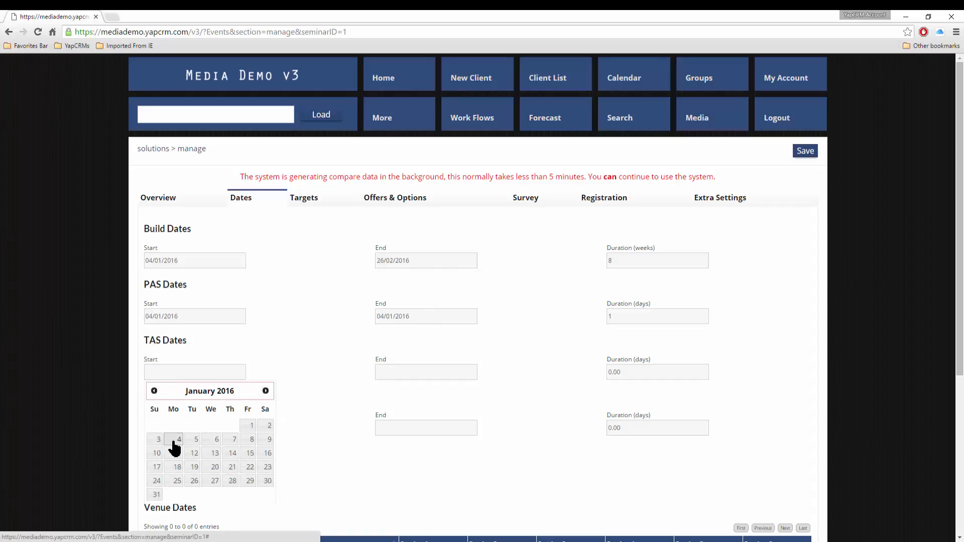
pyautogui.click(174, 441)
pyautogui.click(467, 372)
pyautogui.click(497, 391)
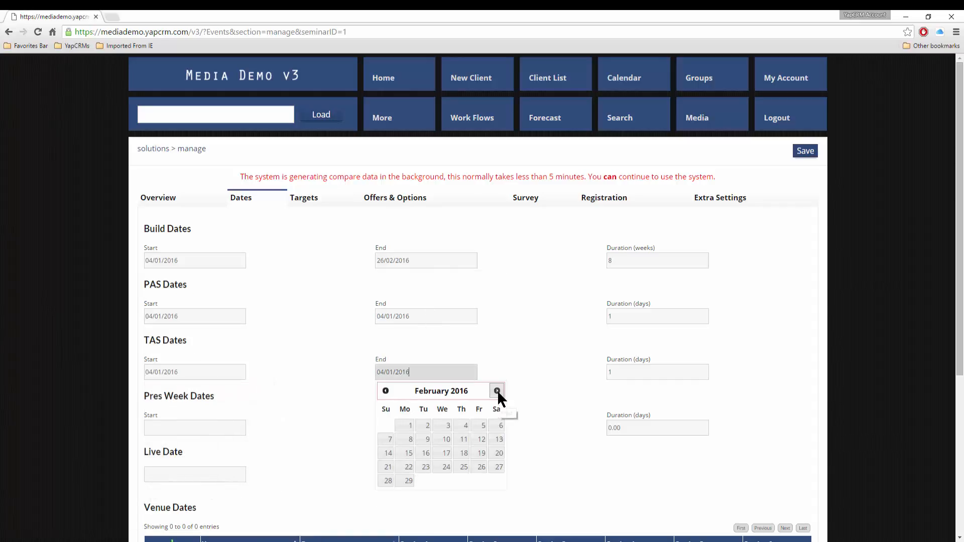
pyautogui.click(479, 439)
# Step: Set the Pres Week dates to start on 29/02/2016 and end on 03/03/2016
pyautogui.click(211, 428)
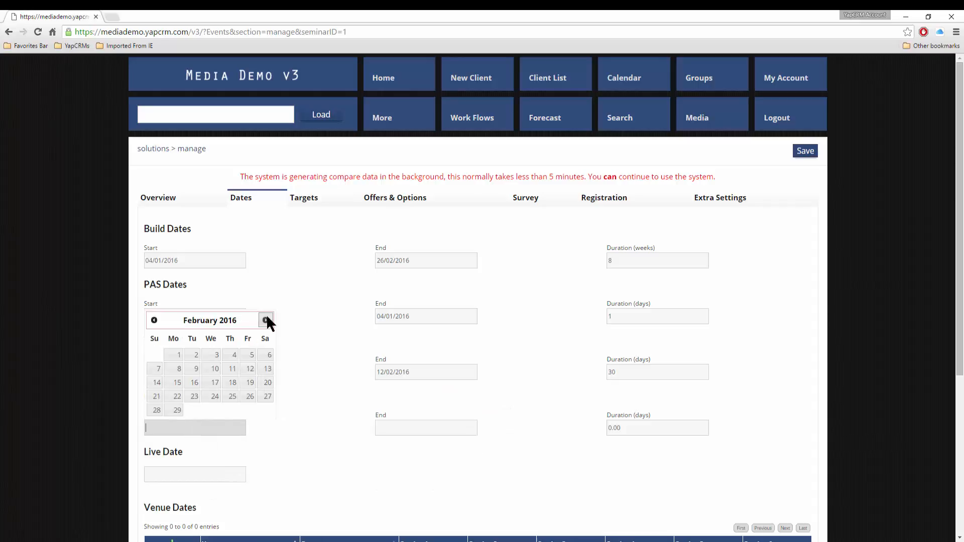
pyautogui.click(179, 410)
pyautogui.click(451, 428)
pyautogui.click(497, 320)
pyautogui.click(467, 358)
# Step: Set the event's live date to 28/03/2016
pyautogui.click(200, 471)
pyautogui.click(265, 367)
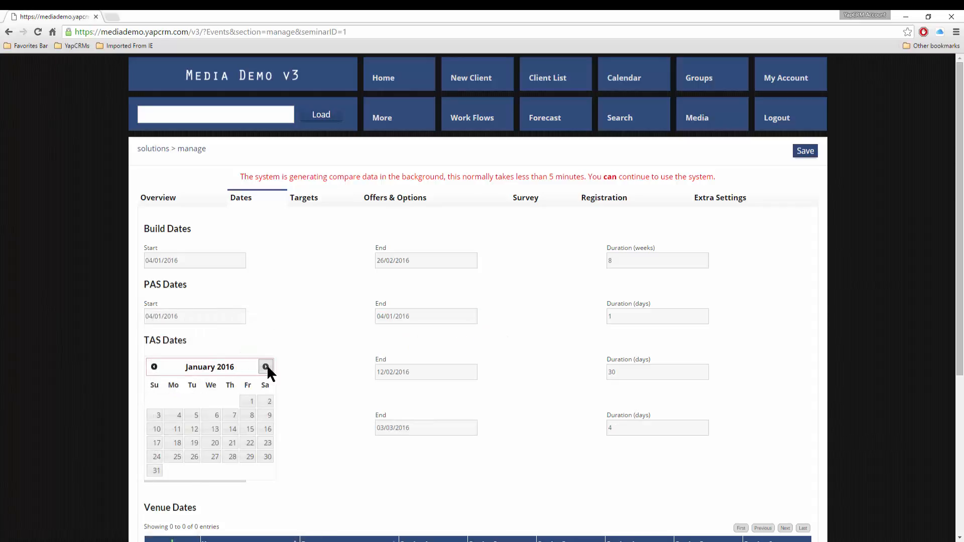
pyautogui.click(266, 367)
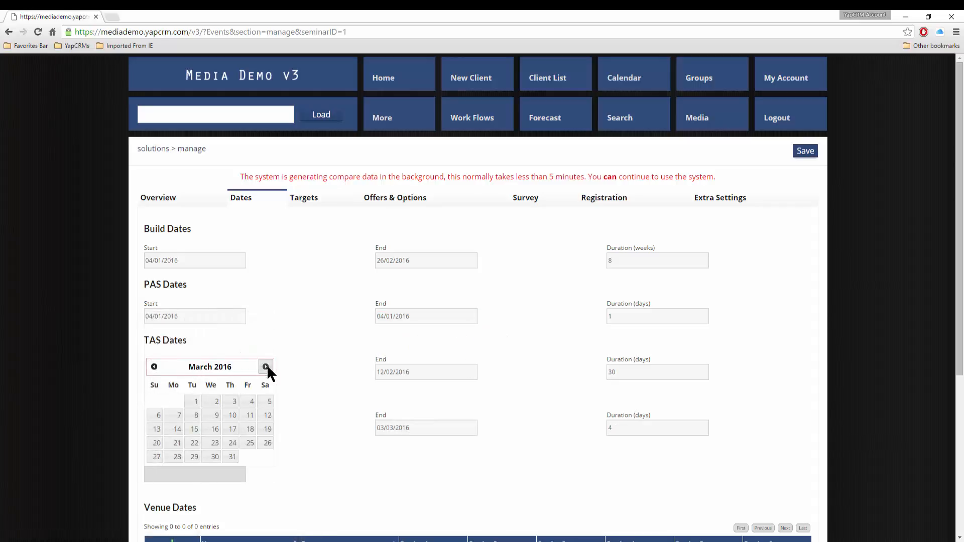
pyautogui.click(179, 456)
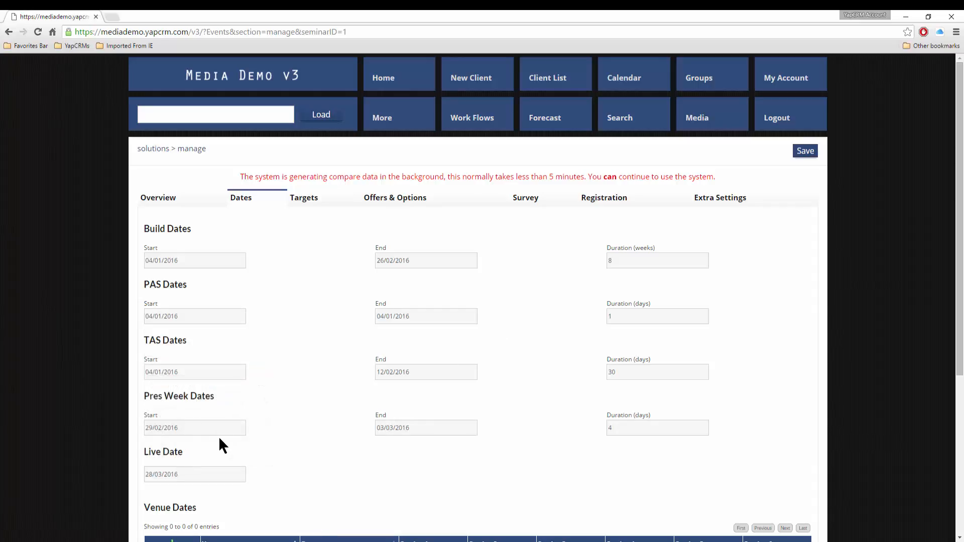
# Step: Start a new venue date entry for the event and set its date to 29/02/2016
pyautogui.scroll(-2, 301, 423)
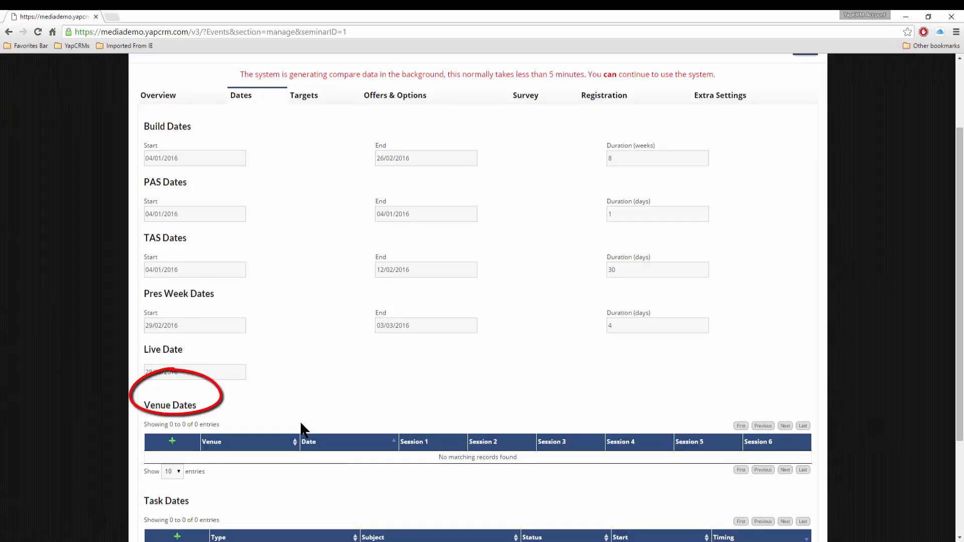
pyautogui.scroll(-1, 301, 424)
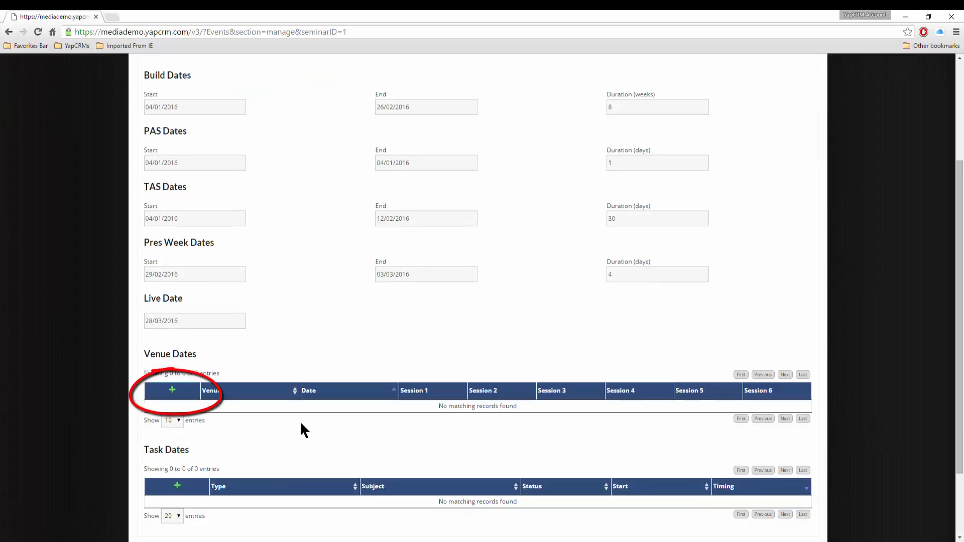
pyautogui.click(171, 392)
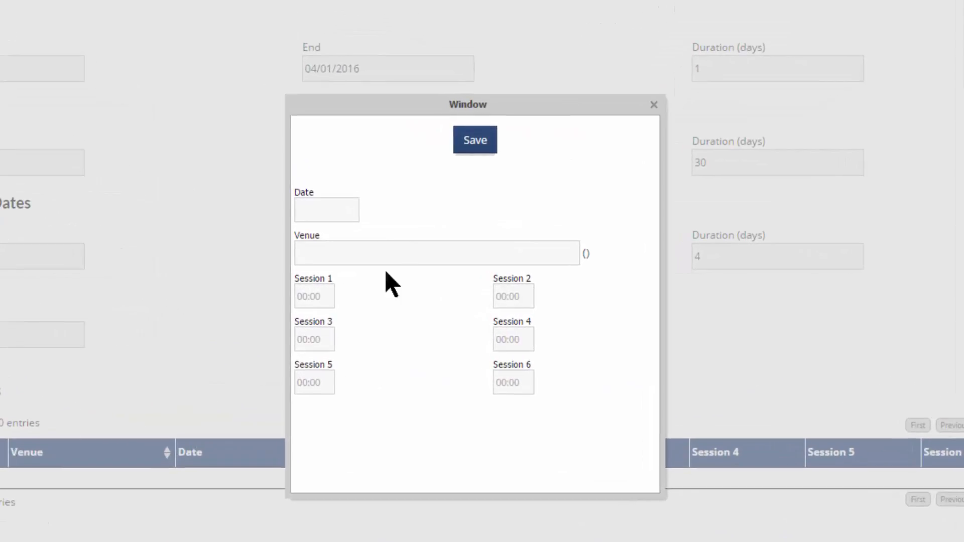
pyautogui.click(346, 211)
pyautogui.click(499, 241)
pyautogui.click(499, 241)
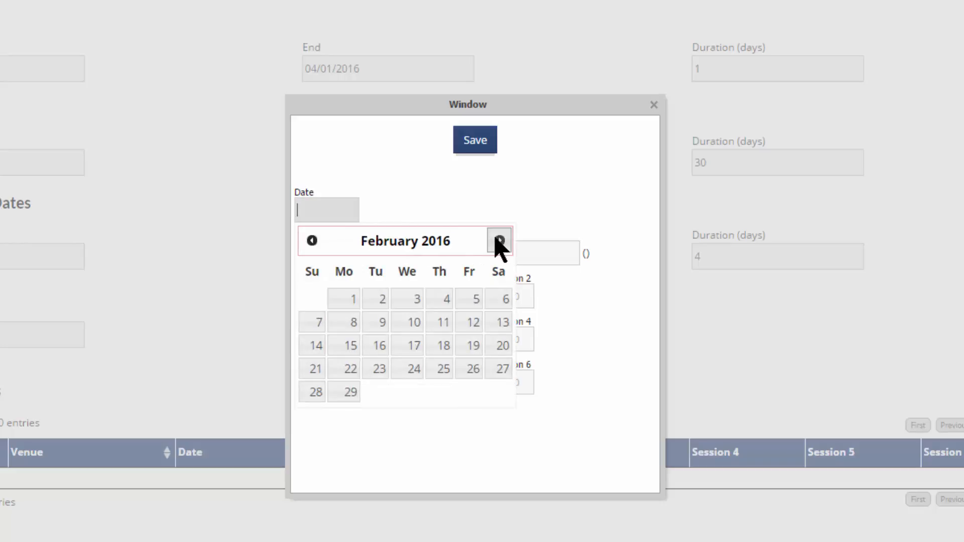
pyautogui.click(344, 394)
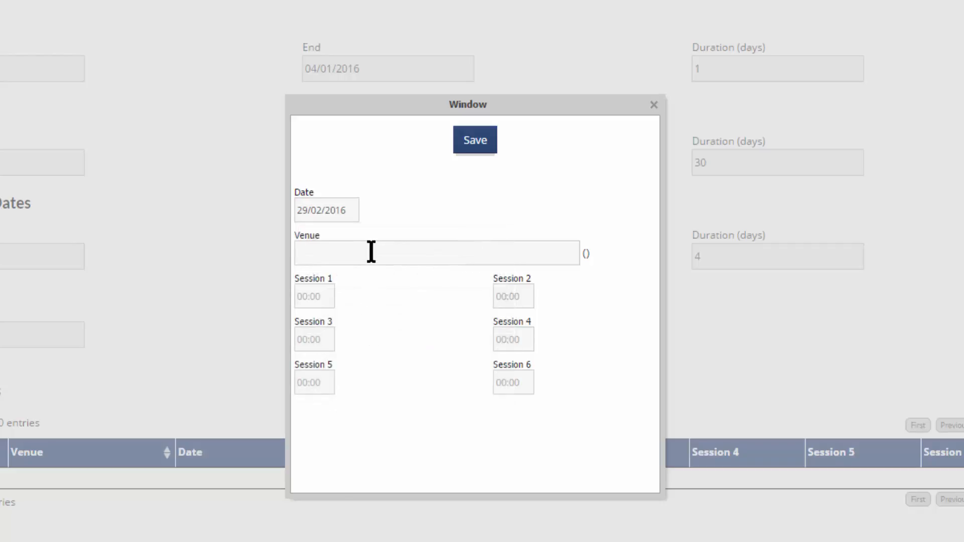
# Step: Search for "yap" and choose YapCRM Limited as the venue for the entry
pyautogui.write('ya')
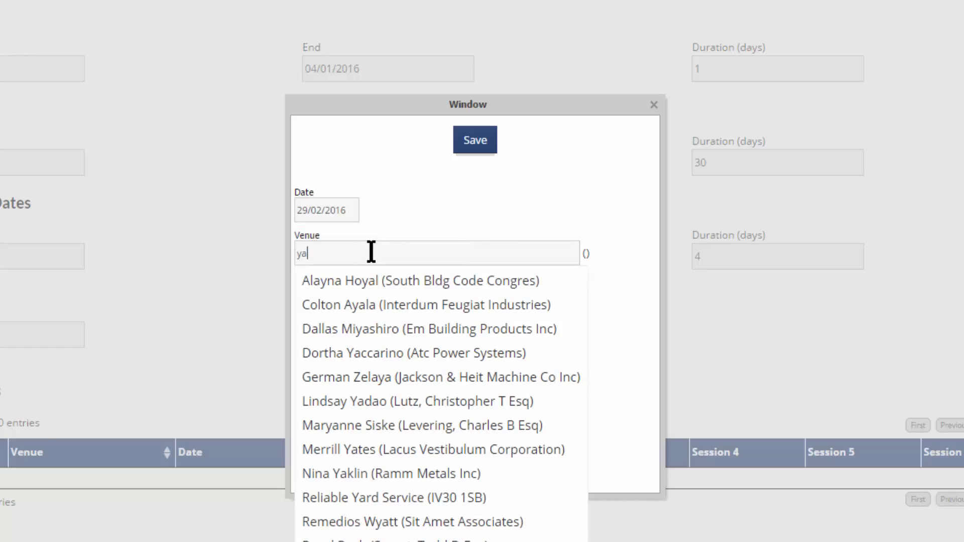
pyautogui.write('p')
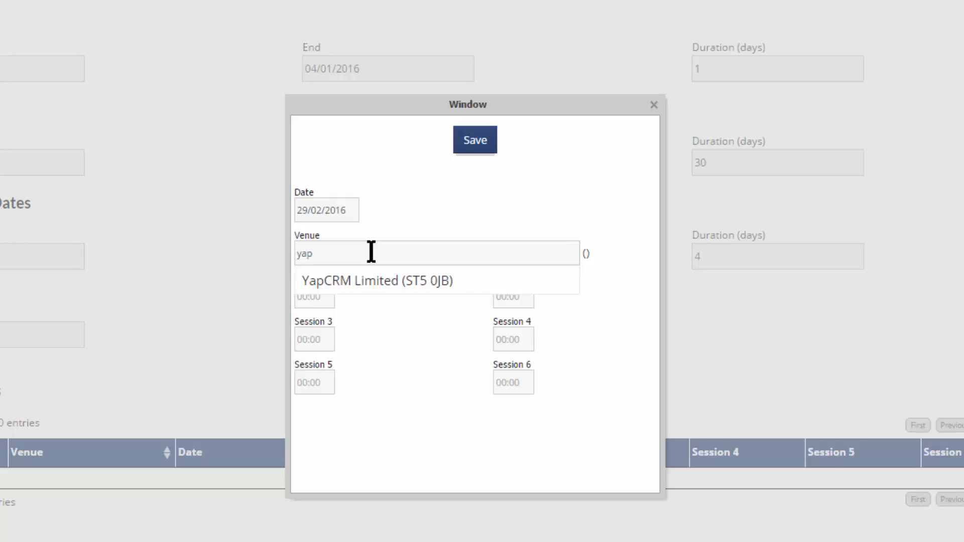
pyautogui.click(367, 281)
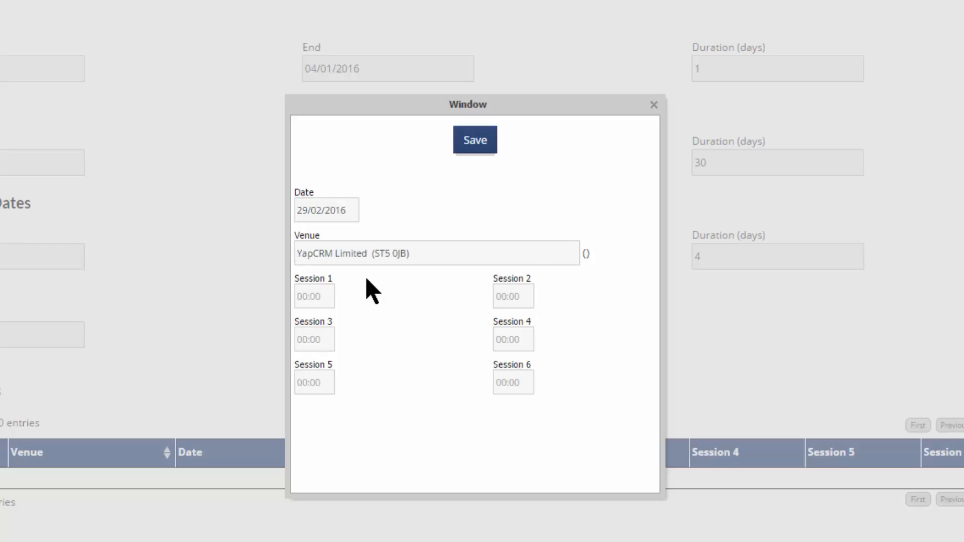
# Step: Set the venue date's first three session times to 09:30, 11:30 and 15:30, and save the entry
pyautogui.click(314, 295)
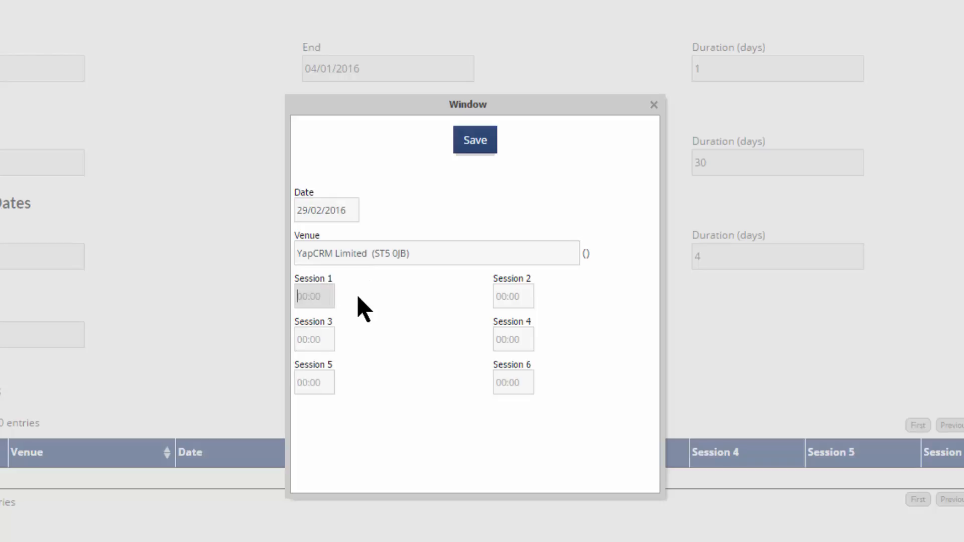
pyautogui.write('09:30')
pyautogui.press('Tab')
pyautogui.write('11:30')
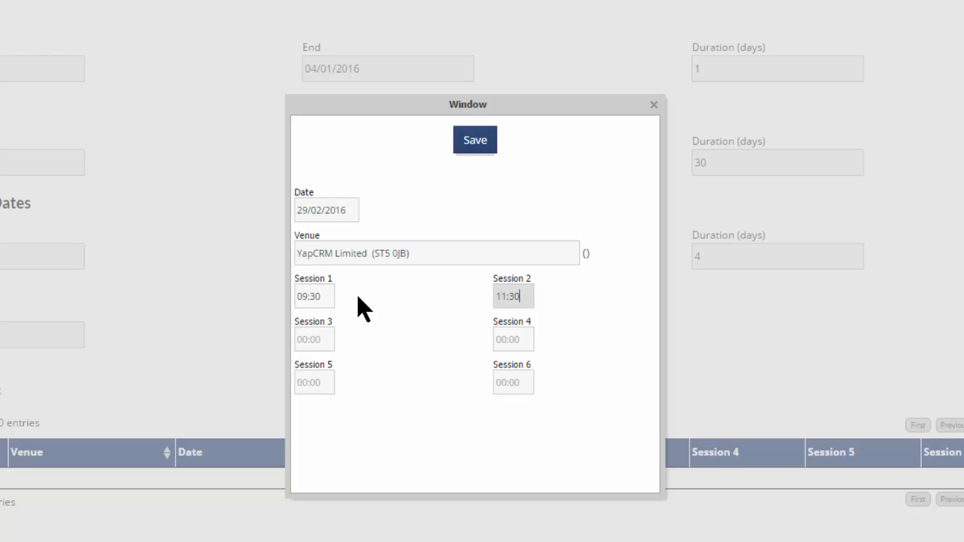
pyautogui.press('Tab')
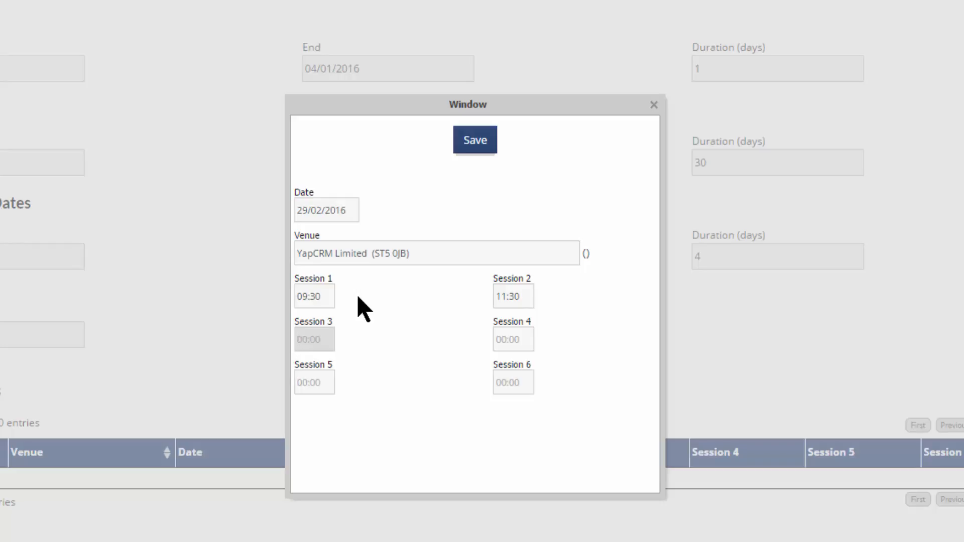
pyautogui.write('15:30')
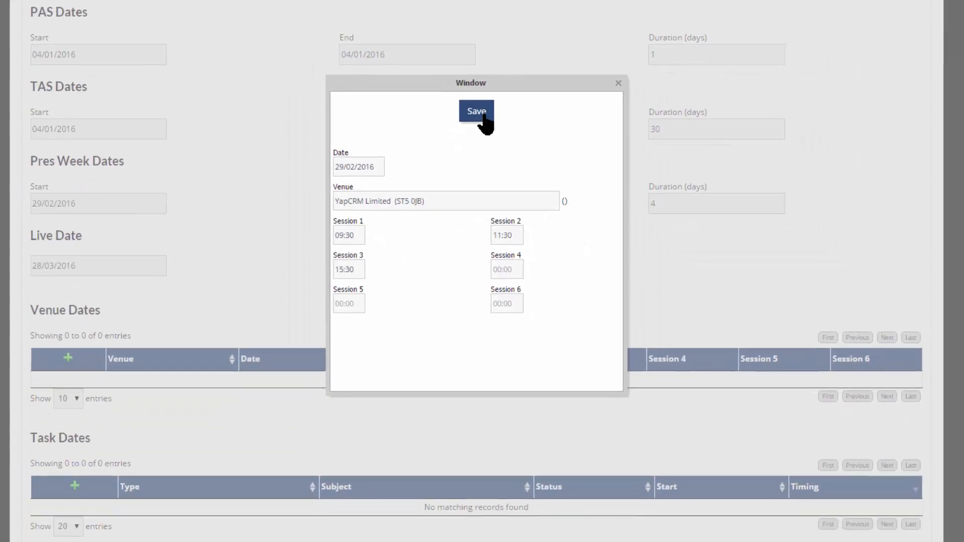
pyautogui.click(477, 112)
# Step: Start a second venue date entry and set its date to 02/03/2016
pyautogui.click(68, 358)
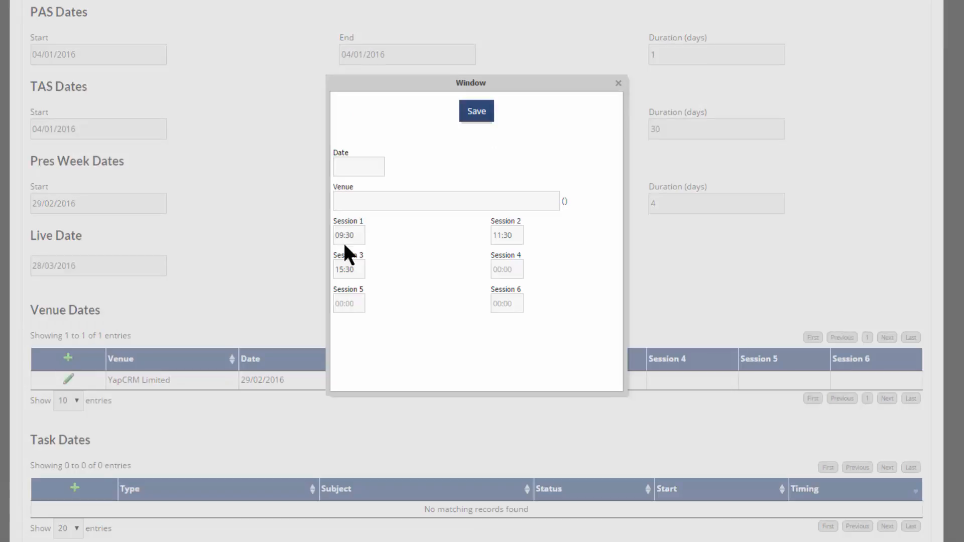
pyautogui.click(359, 166)
pyautogui.click(496, 190)
pyautogui.click(496, 191)
pyautogui.click(497, 191)
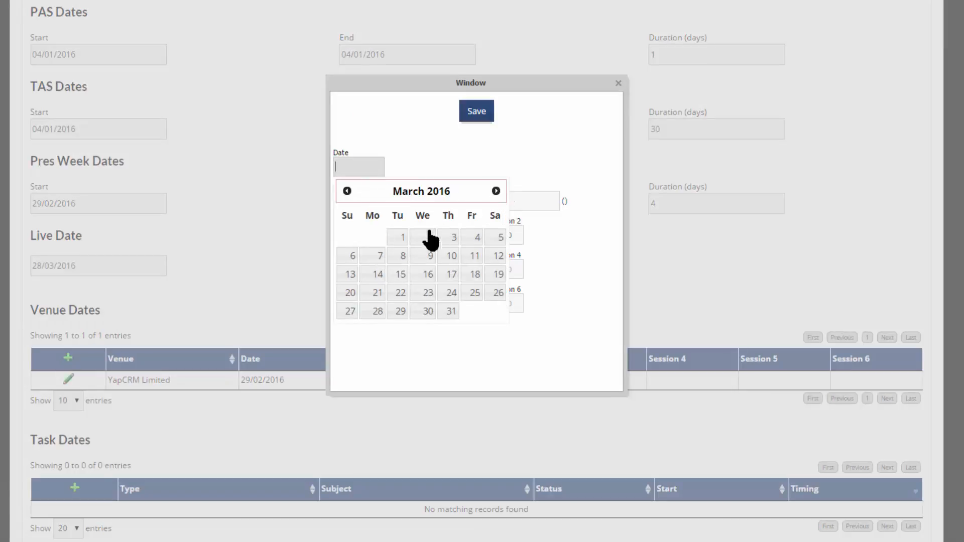
pyautogui.click(428, 237)
# Step: Search for "yap", choose YapCRM Limited as the second entry's venue, and save it
pyautogui.click(418, 201)
pyautogui.write('yap')
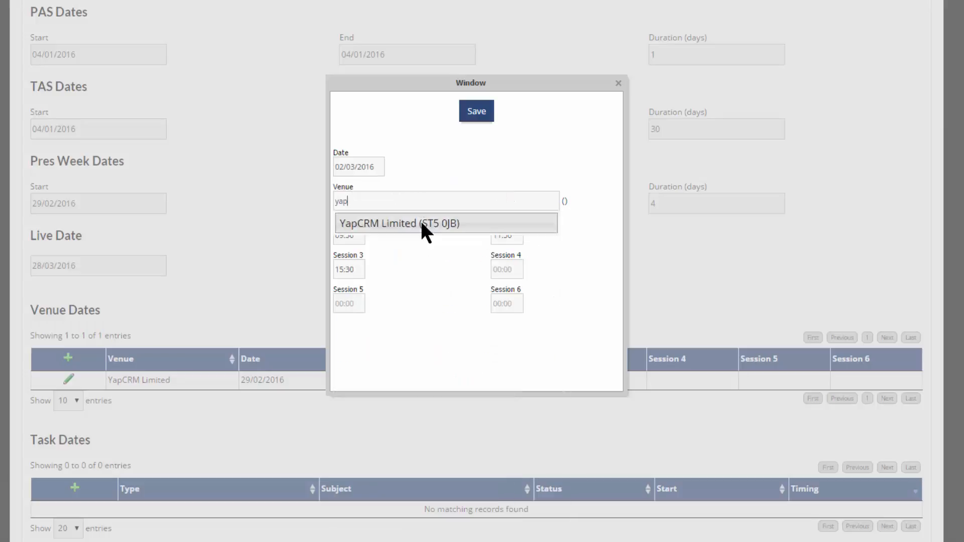
pyautogui.click(420, 223)
pyautogui.click(472, 118)
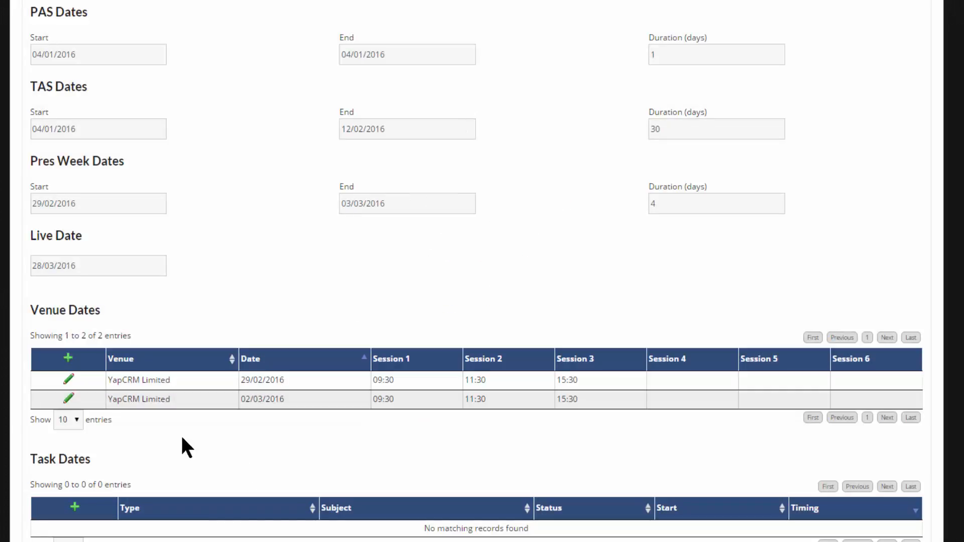
# Step: Copy the 02/03/2016 venue date and save the duplicate with date 03/03/2016 and Session 3 at 16:30
pyautogui.click(70, 399)
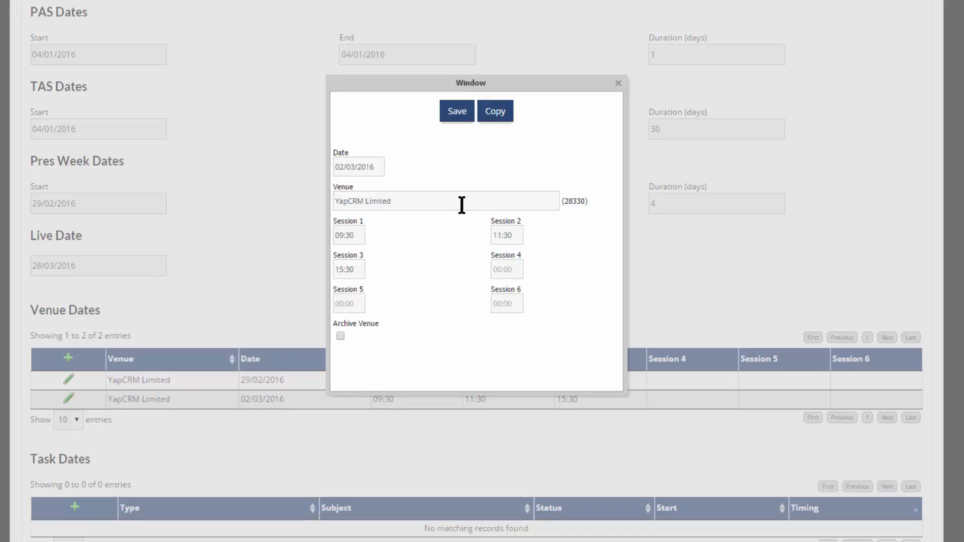
pyautogui.click(499, 114)
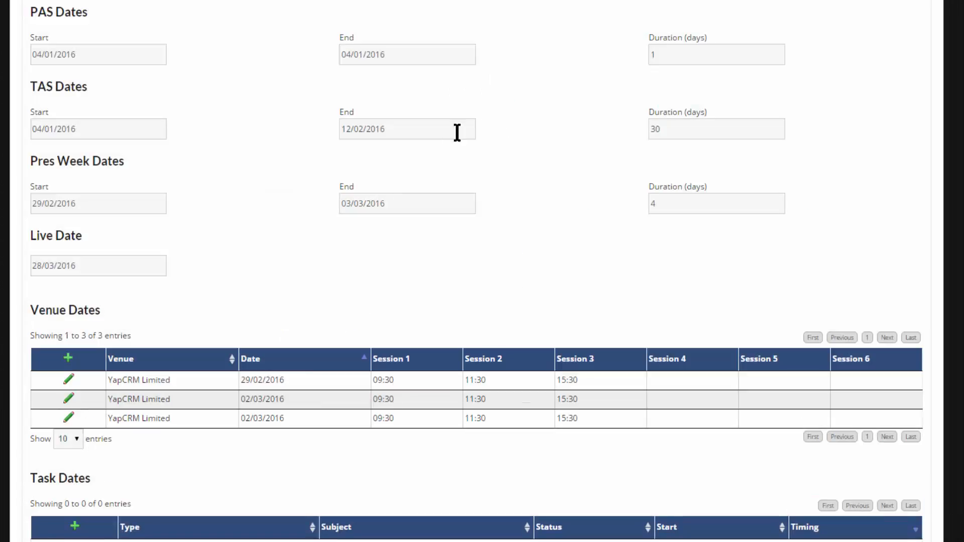
pyautogui.click(66, 421)
pyautogui.click(375, 167)
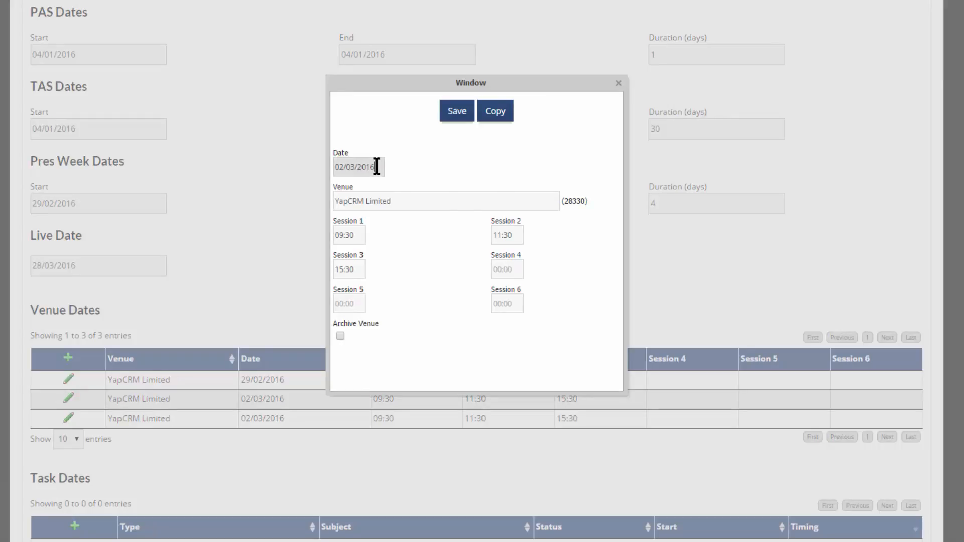
pyautogui.click(453, 237)
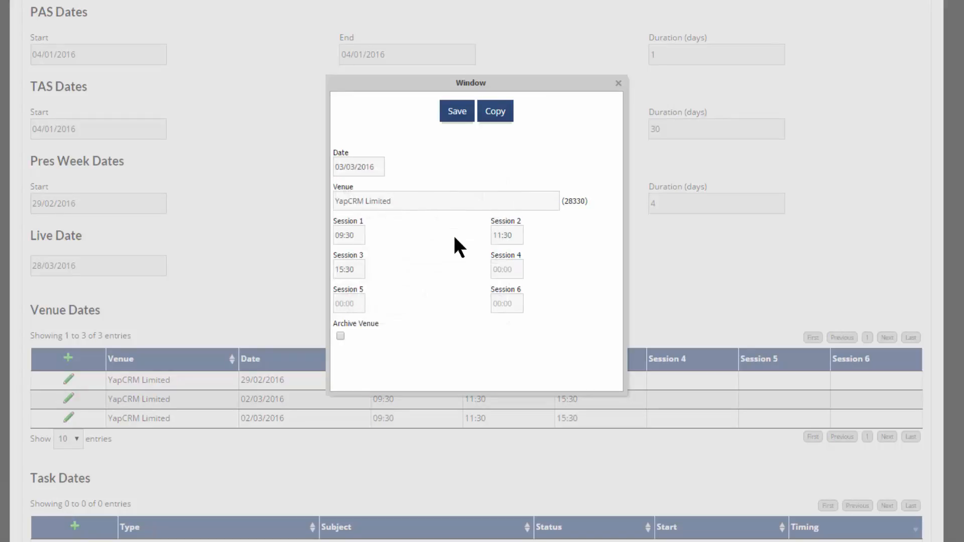
pyautogui.click(457, 112)
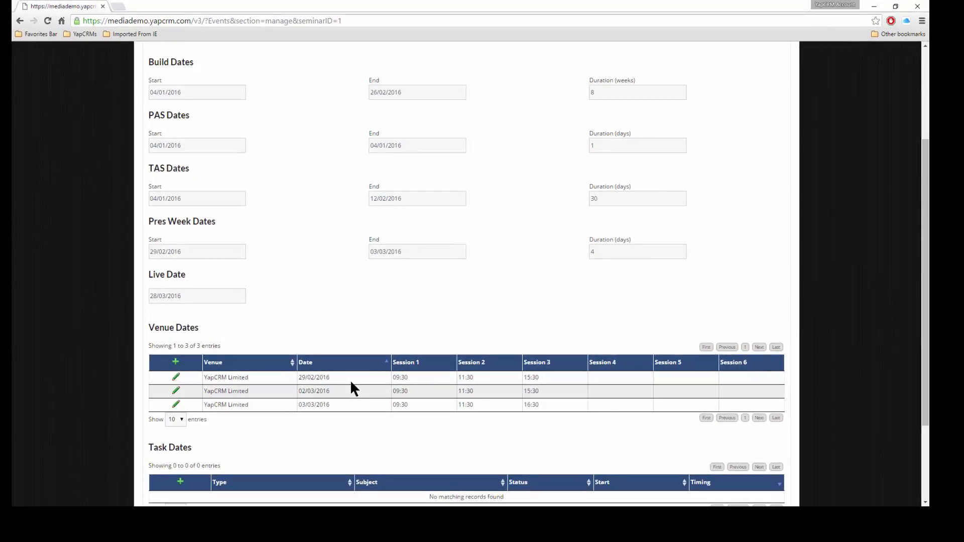
# Step: Start a new event target and select everyone except House and the first person in the middle column
pyautogui.scroll(3, 350, 382)
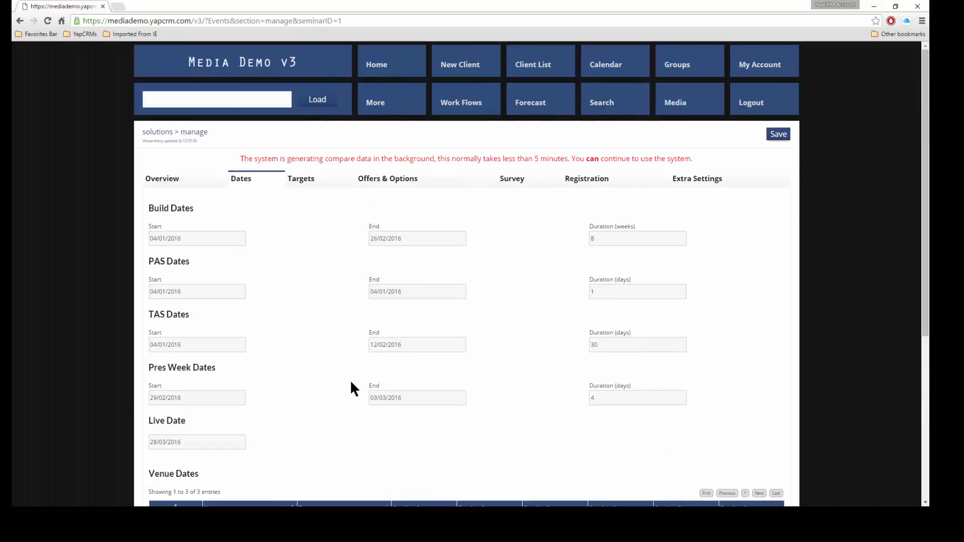
pyautogui.click(311, 185)
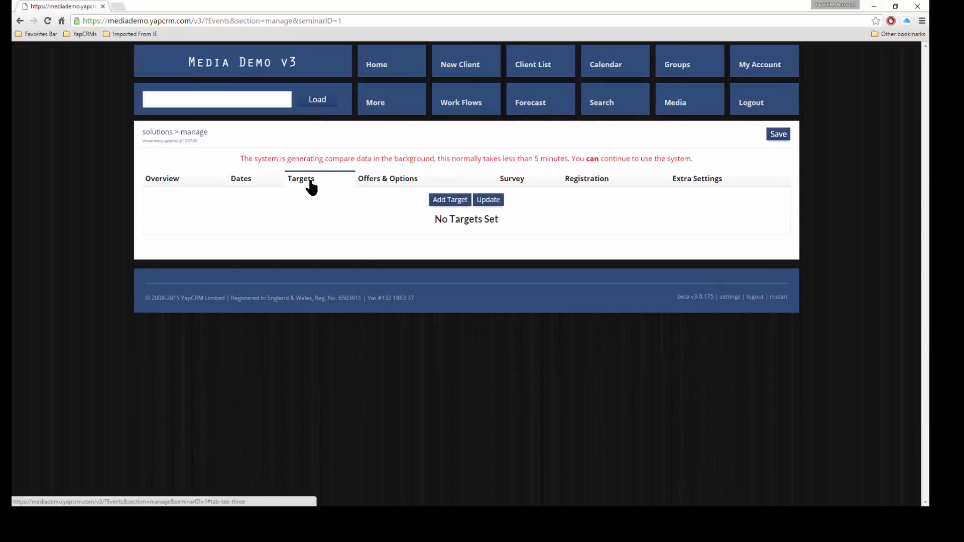
pyautogui.click(450, 200)
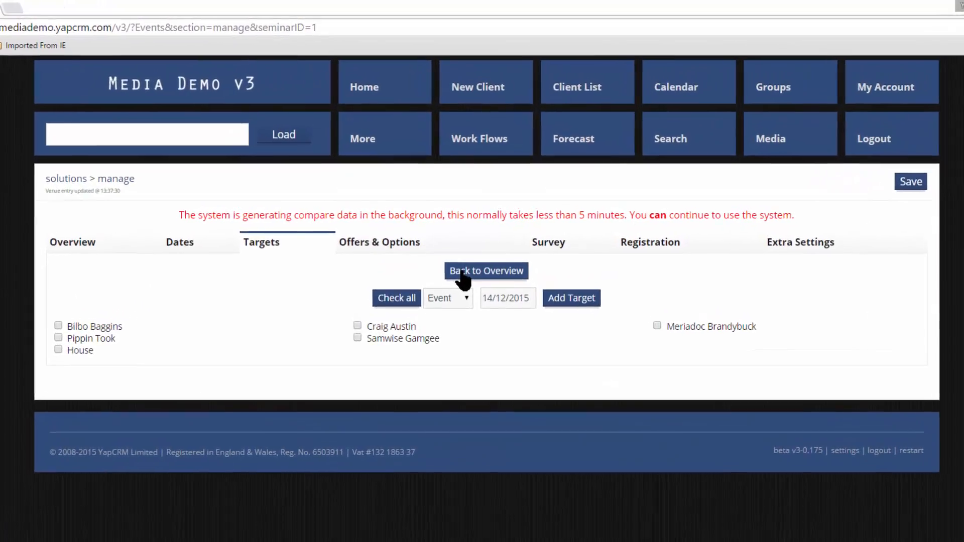
pyautogui.click(397, 301)
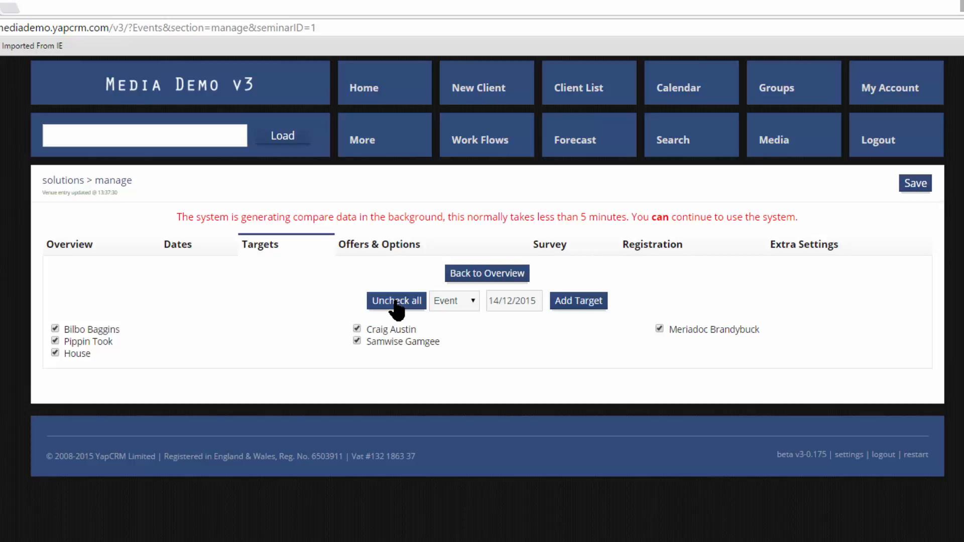
pyautogui.click(394, 300)
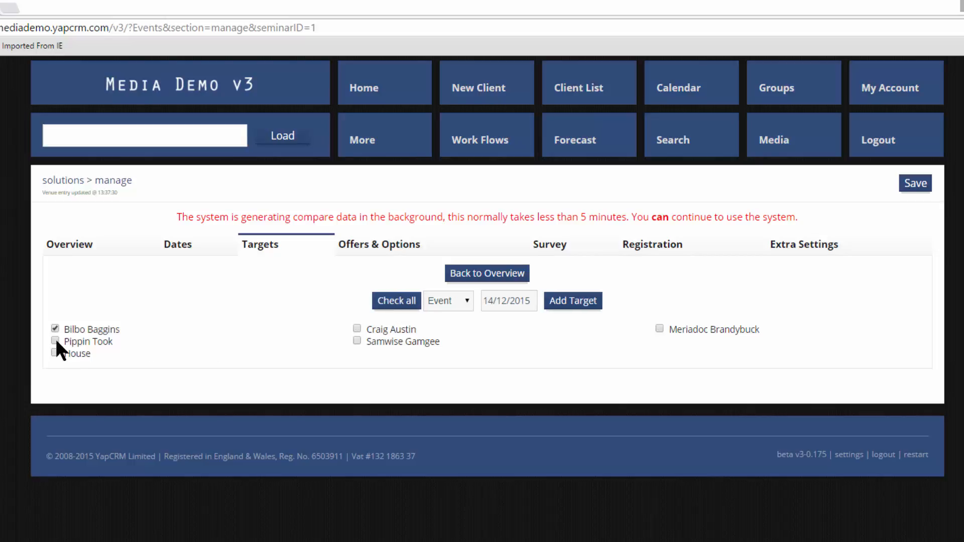
pyautogui.click(54, 341)
pyautogui.click(357, 341)
pyautogui.click(659, 330)
# Step: Choose Event as the target type and add the target for the selected people
pyautogui.click(458, 304)
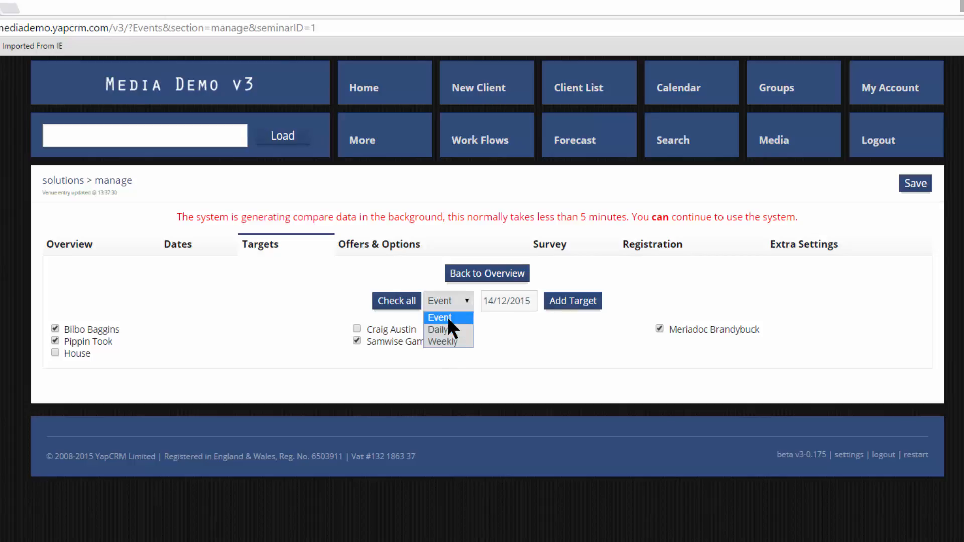
pyautogui.click(448, 319)
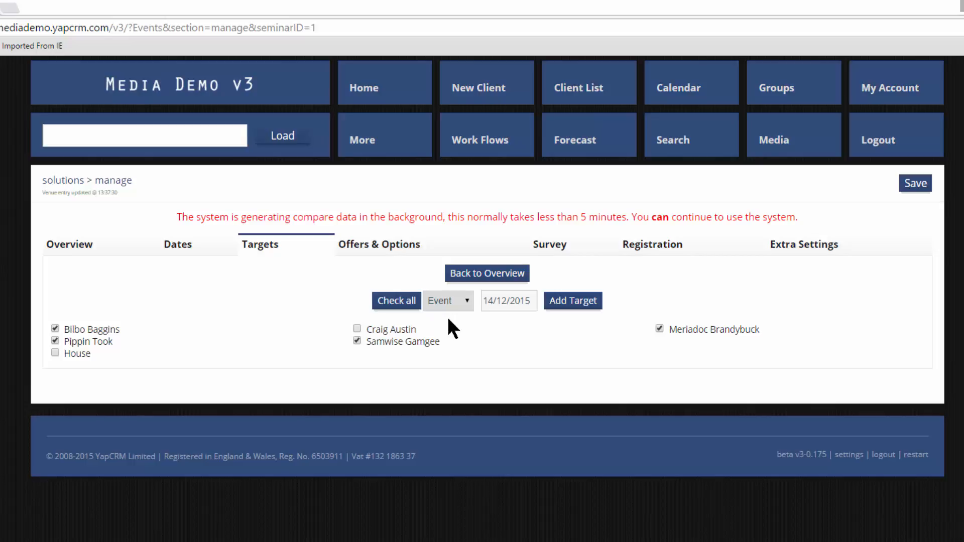
pyautogui.click(576, 301)
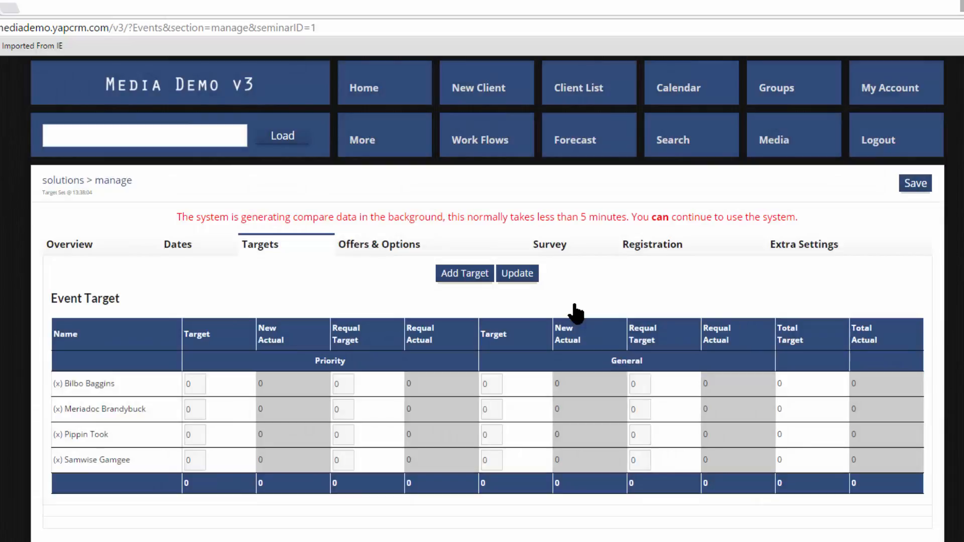
# Step: Set both the Priority and General targets of the first person in the Event Target table to 100
pyautogui.click(194, 385)
pyautogui.write('100')
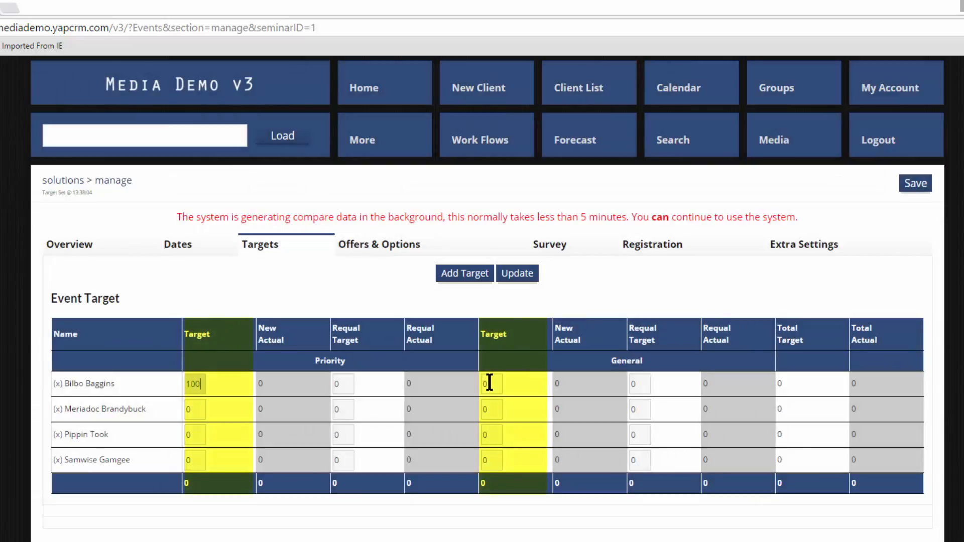
pyautogui.click(490, 383)
pyautogui.write('100')
pyautogui.press('Tab')
# Step: Set the Priority and General targets to 300 for the second person and 250 for the third
pyautogui.click(194, 409)
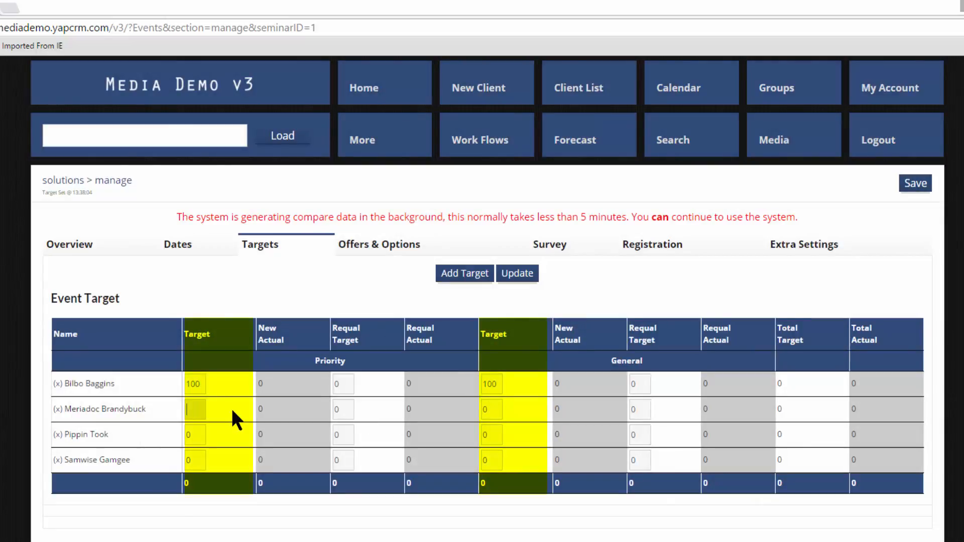
pyautogui.write('300')
pyautogui.click(486, 409)
pyautogui.write('300')
pyautogui.click(192, 434)
pyautogui.write('250')
pyautogui.click(487, 434)
pyautogui.write('250')
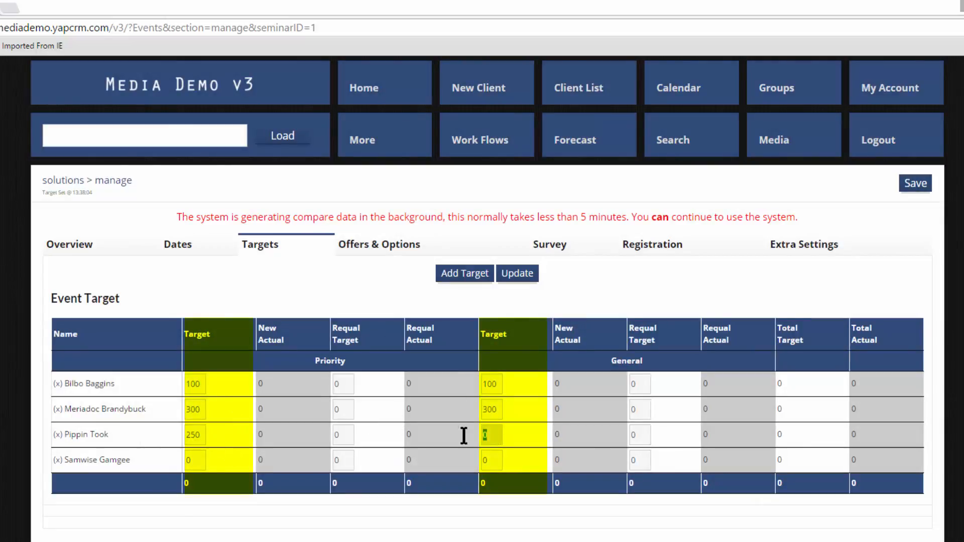
# Step: Set the fourth person's Priority and General targets to 175, then save the event and update the target totals
pyautogui.click(190, 460)
pyautogui.write('175')
pyautogui.press('Tab')
pyautogui.press('Tab')
pyautogui.write('175')
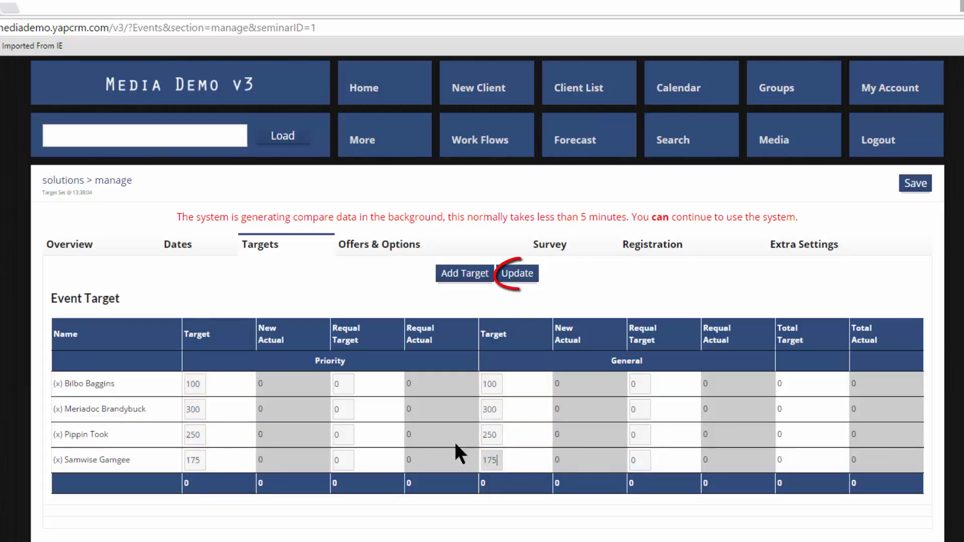
pyautogui.click(917, 185)
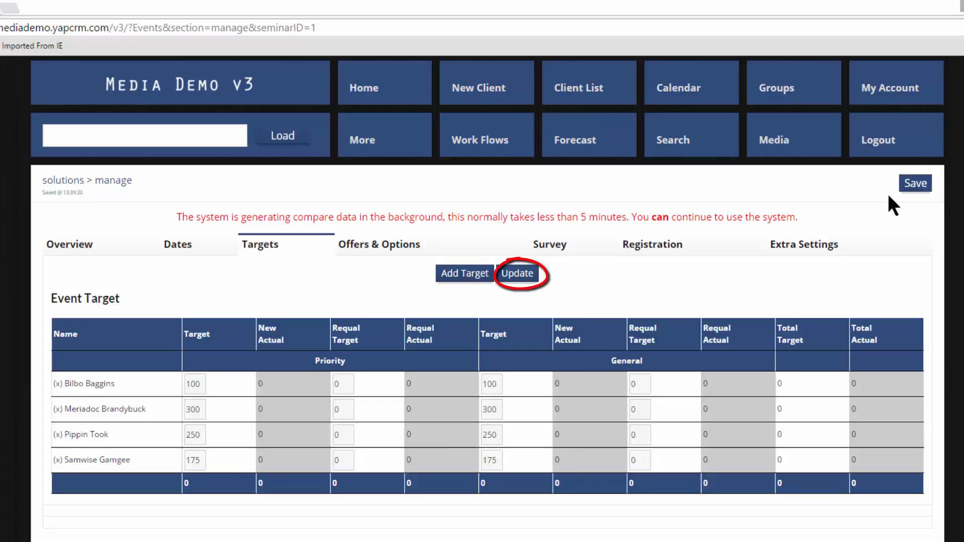
pyautogui.click(525, 275)
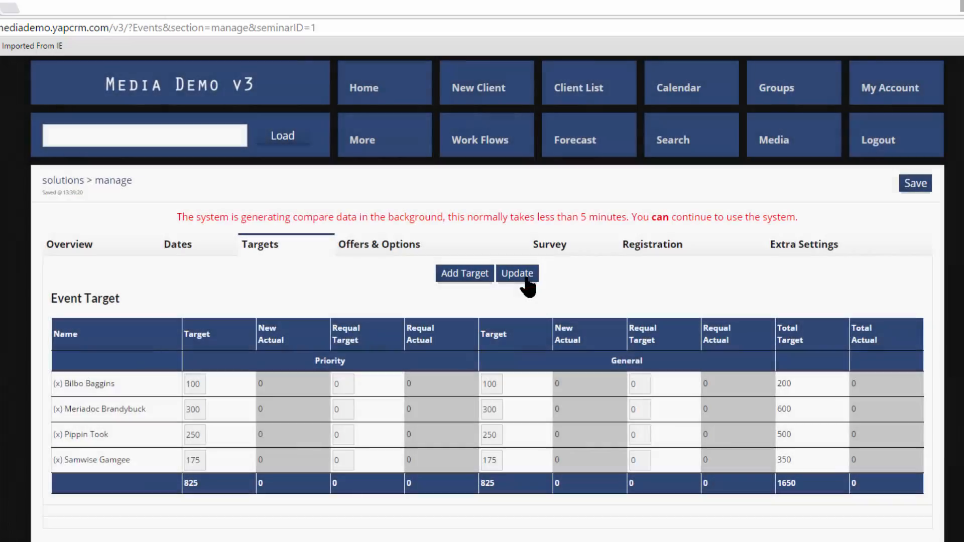
# Step: Start a new offer/option named "Package Name Here" and set its type to Offer
pyautogui.click(387, 246)
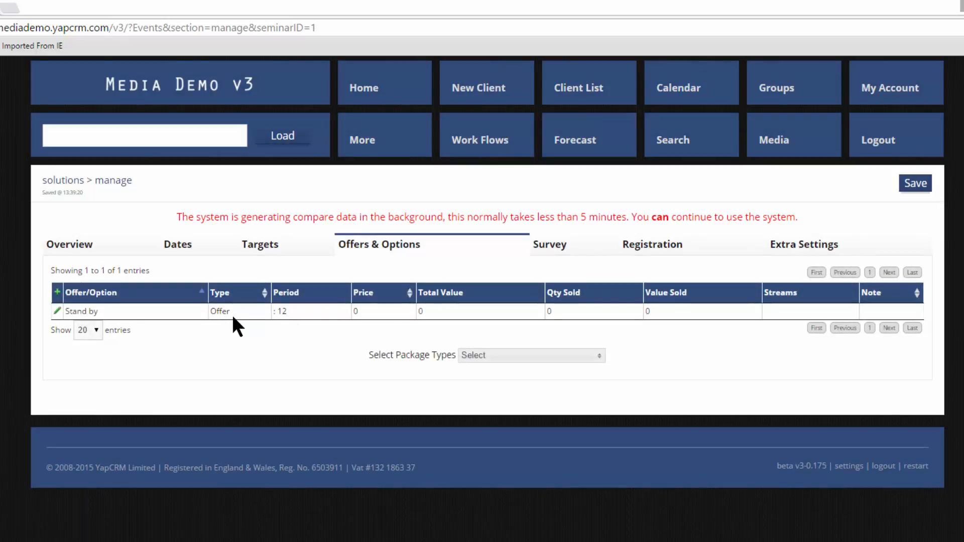
pyautogui.click(59, 291)
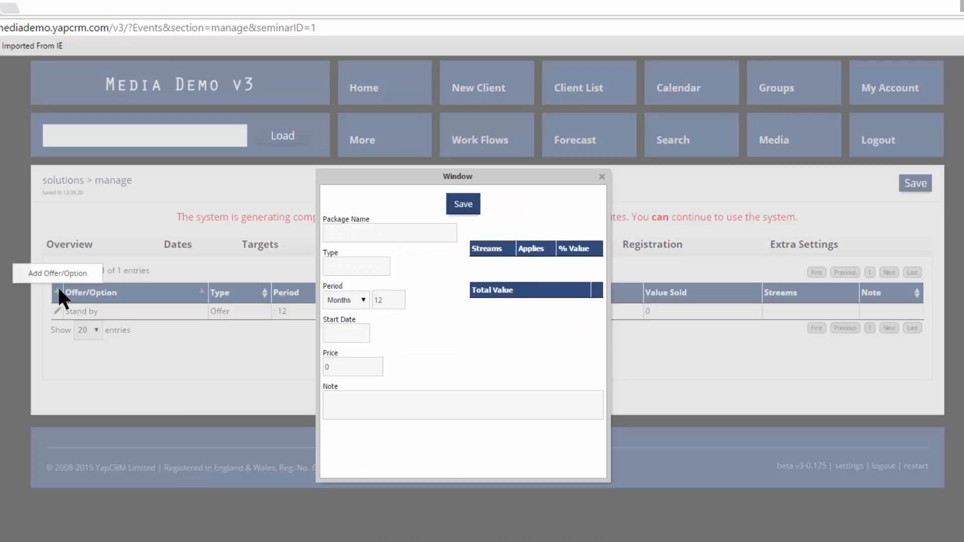
pyautogui.click(398, 231)
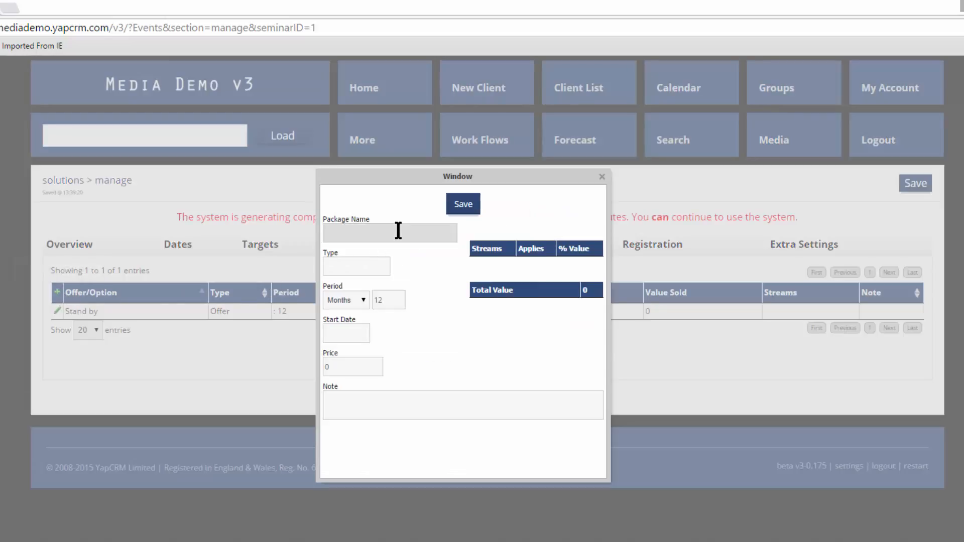
pyautogui.write('Package Name Here')
pyautogui.click(361, 270)
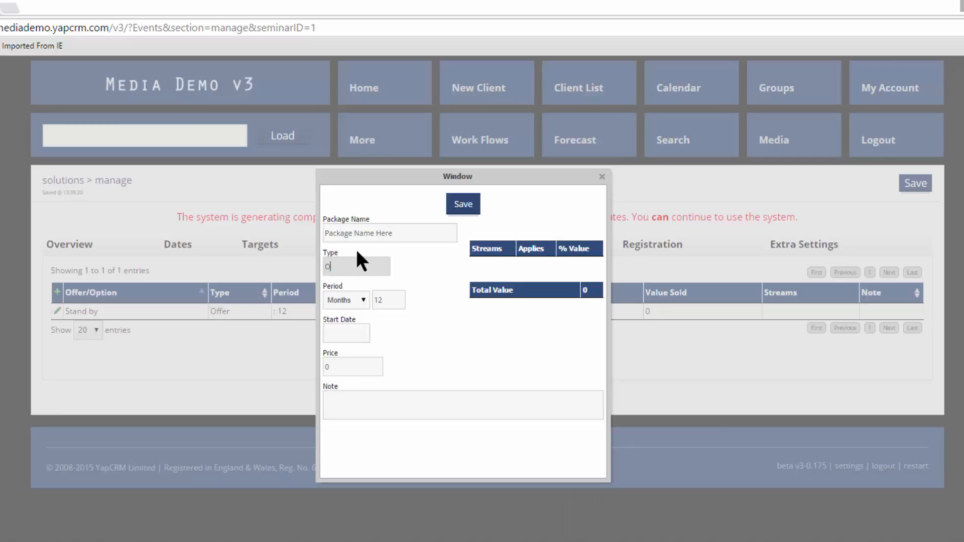
# Step: Set the new package's start date to 28/03/2016
pyautogui.click(349, 333)
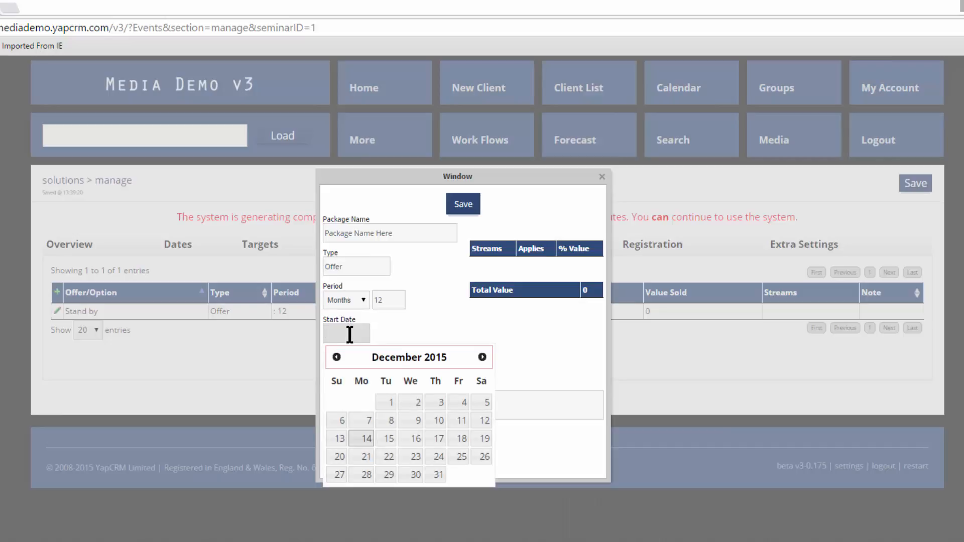
pyautogui.click(482, 357)
pyautogui.click(481, 356)
pyautogui.click(481, 357)
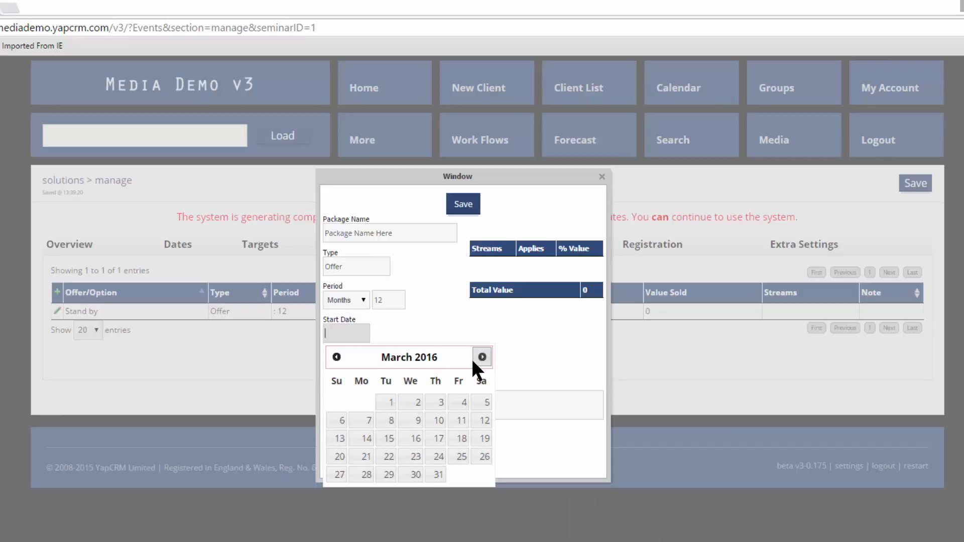
pyautogui.click(366, 474)
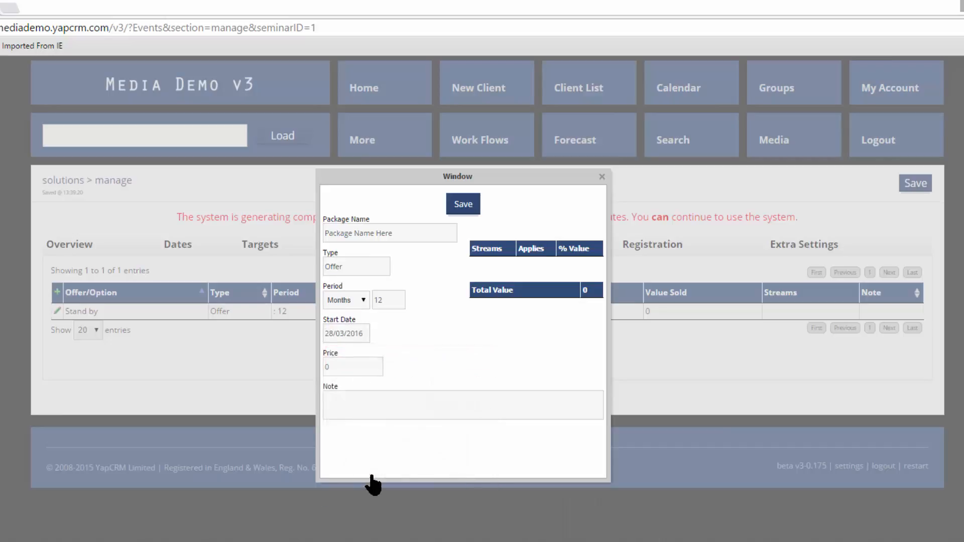
# Step: Set the package price to 25000, add the note "Any additional notes can be entered here.", and save the package
pyautogui.click(367, 366)
pyautogui.press('BackSpace')
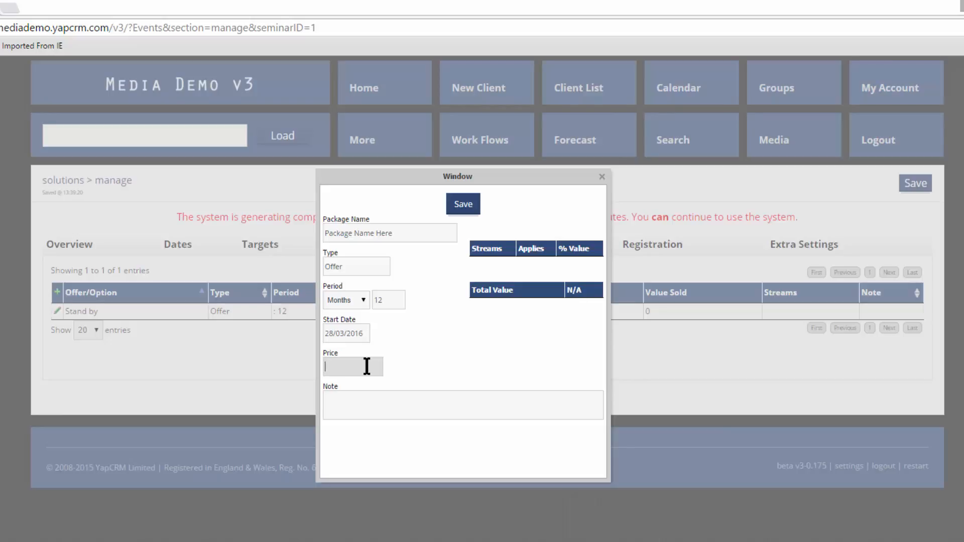
pyautogui.write('25000')
pyautogui.click(367, 408)
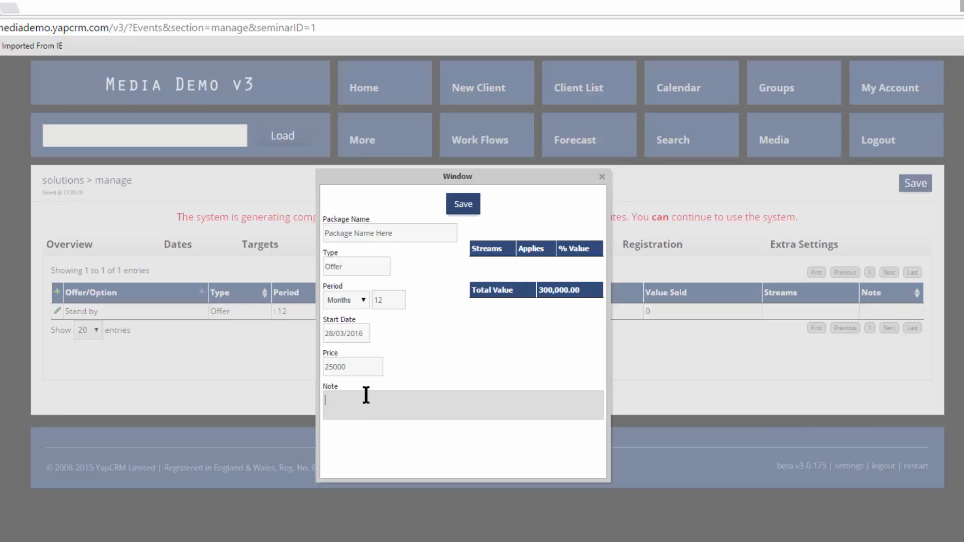
pyautogui.write('Any addit')
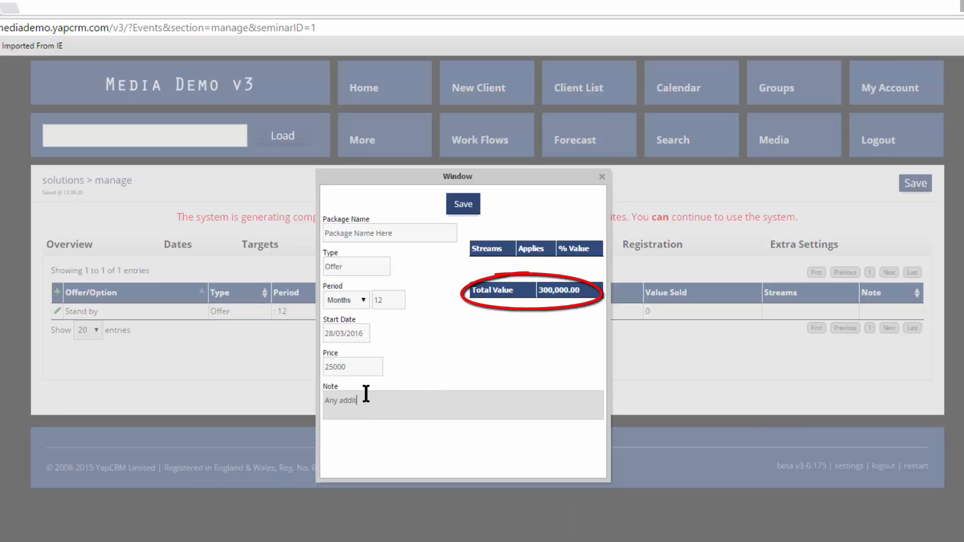
pyautogui.write('ional notes can be e')
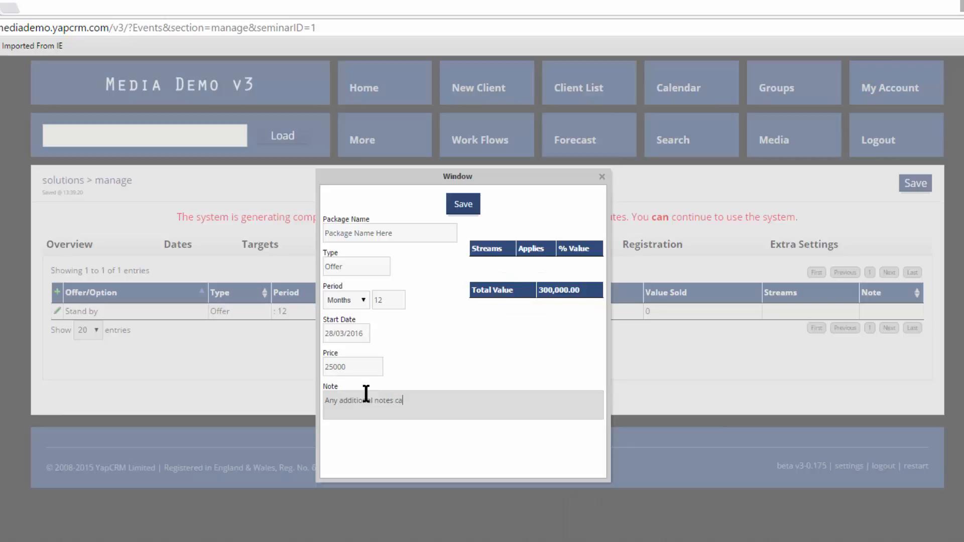
pyautogui.write('ntered here.')
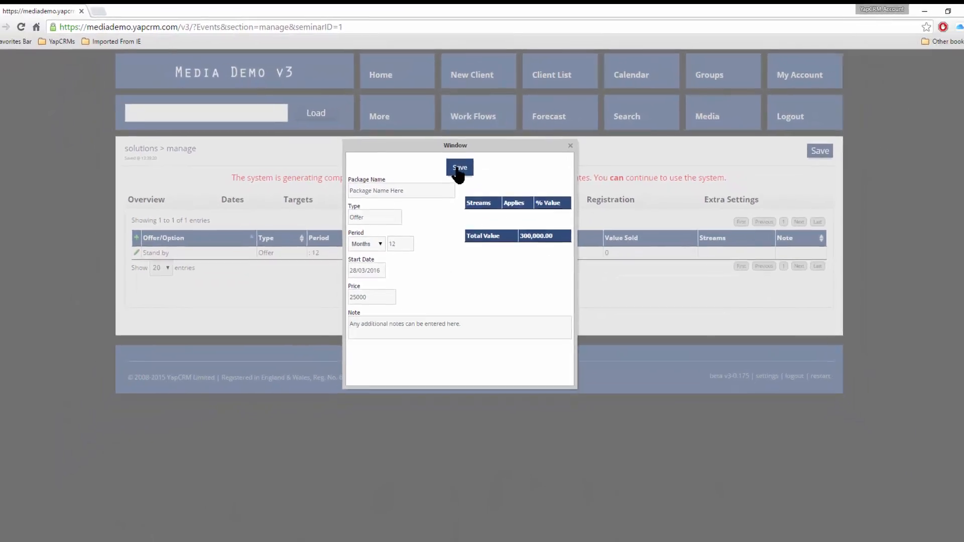
pyautogui.click(463, 204)
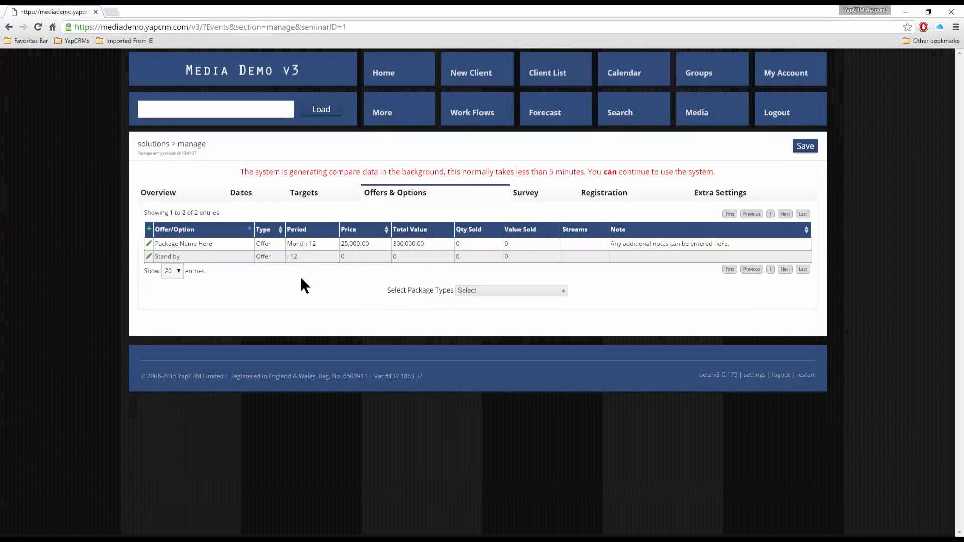
# Step: In the event's survey settings, set MAN to No and add a survey covering General, Priority and Renewal
pyautogui.click(532, 203)
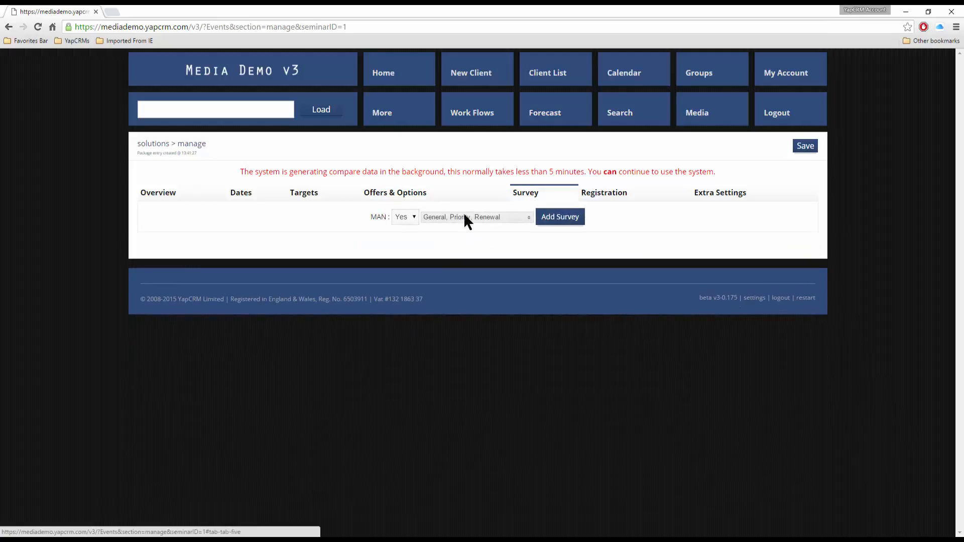
pyautogui.click(410, 218)
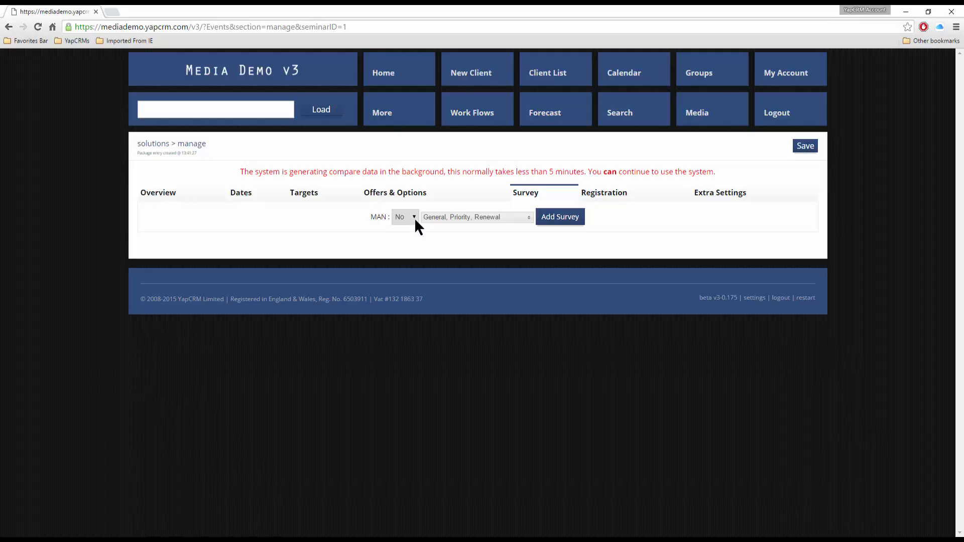
pyautogui.click(522, 220)
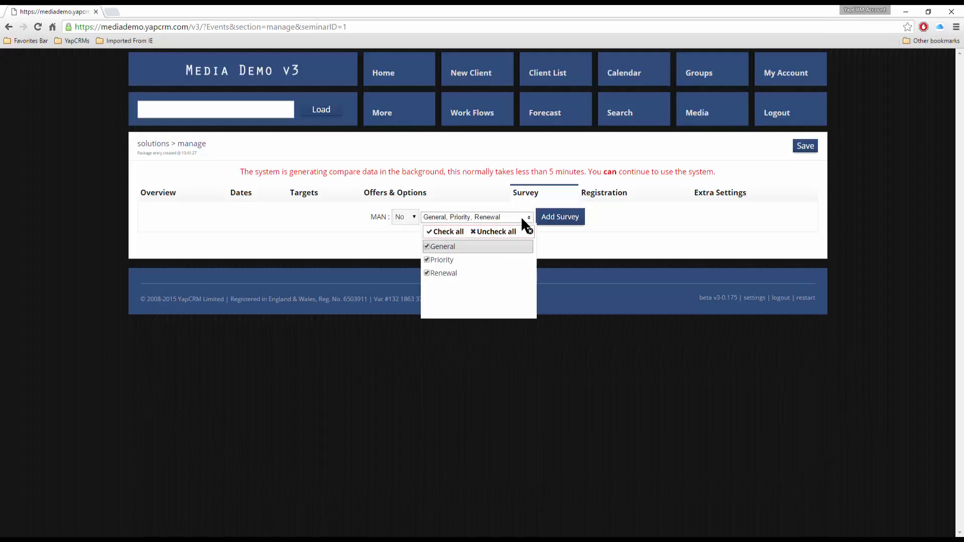
pyautogui.click(522, 220)
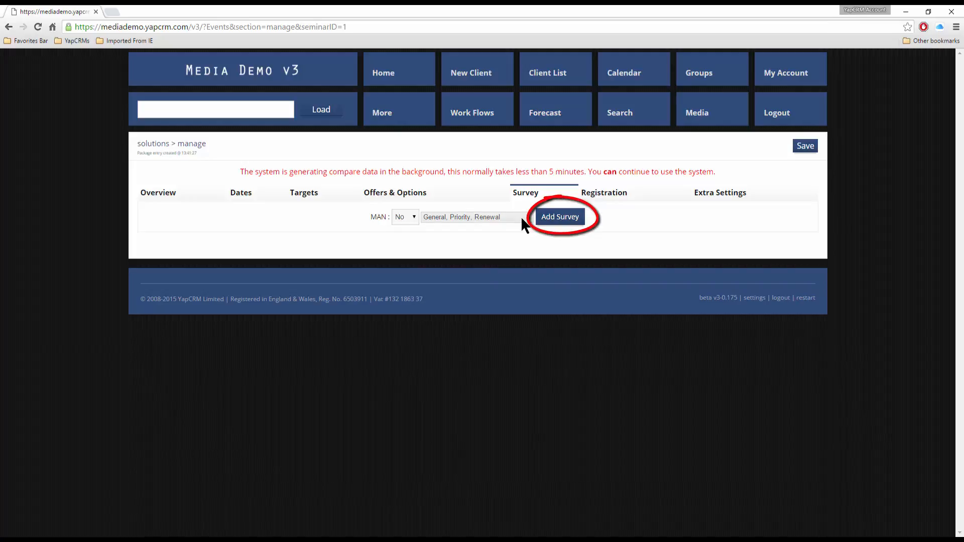
pyautogui.click(570, 221)
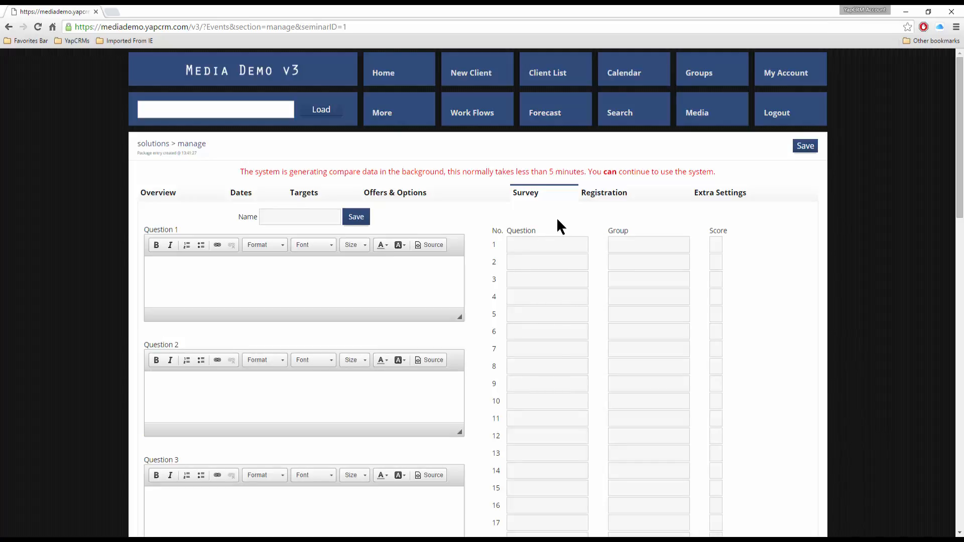
# Step: Name the survey "Example Template" and enter "Enter questions to ask in the survey here" as Question 1
pyautogui.click(289, 219)
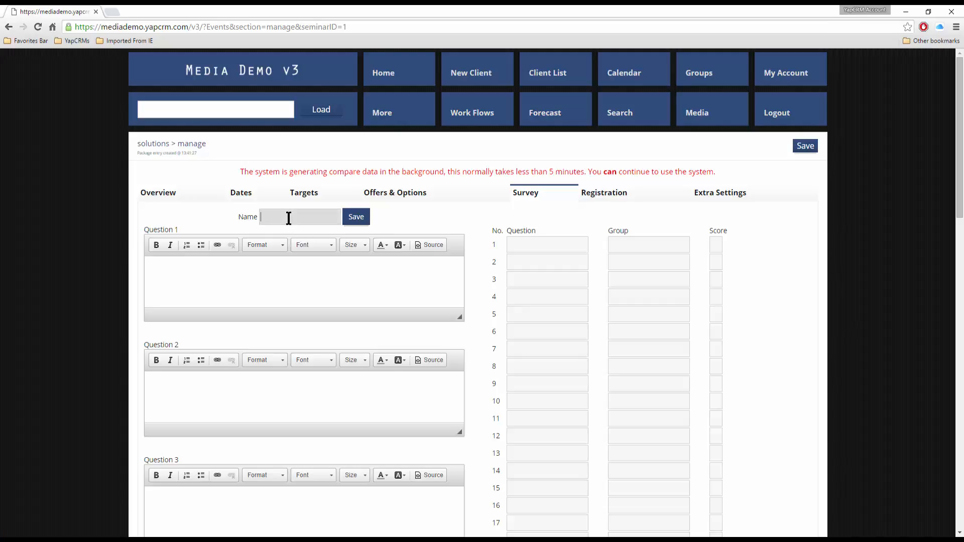
pyautogui.write('Example Template')
pyautogui.click(248, 275)
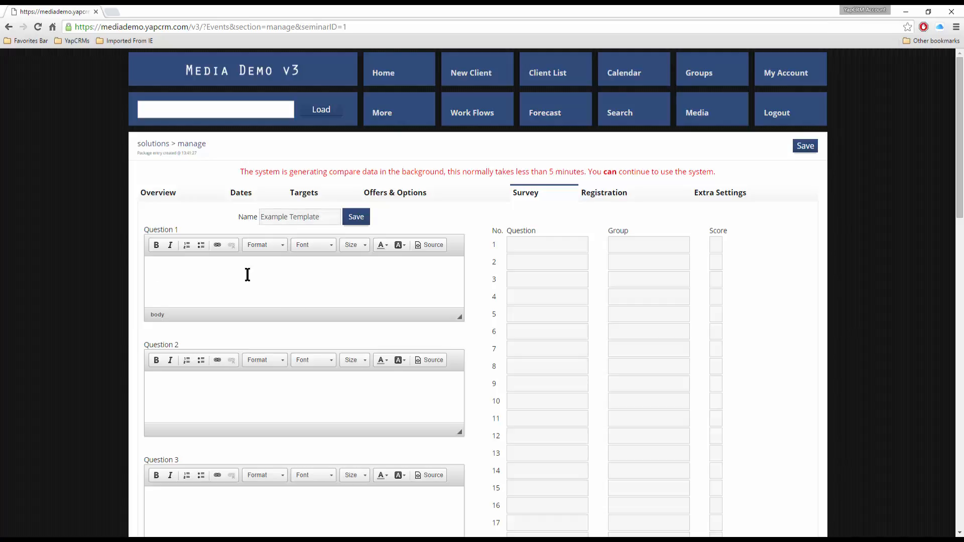
pyautogui.write('Enter questions to ask in the survey here')
# Step: Copy the Question 1 text into Questions 2 through 5 and save the survey
pyautogui.hotkey('ctrl', 'a')
pyautogui.hotkey('ctrl', 'c')
pyautogui.click(221, 395)
pyautogui.hotkey('ctrl', 'v')
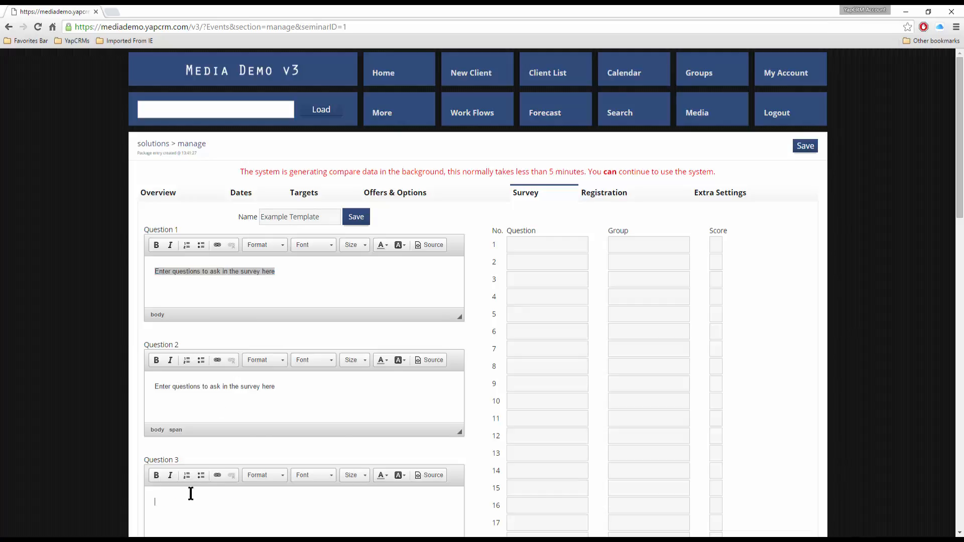
pyautogui.click(191, 494)
pyautogui.hotkey('ctrl', 'v')
pyautogui.scroll(-4, 259, 437)
pyautogui.click(259, 427)
pyautogui.hotkey('ctrl', 'v')
pyautogui.scroll(-1, 236, 446)
pyautogui.click(205, 470)
pyautogui.hotkey('ctrl', 'v')
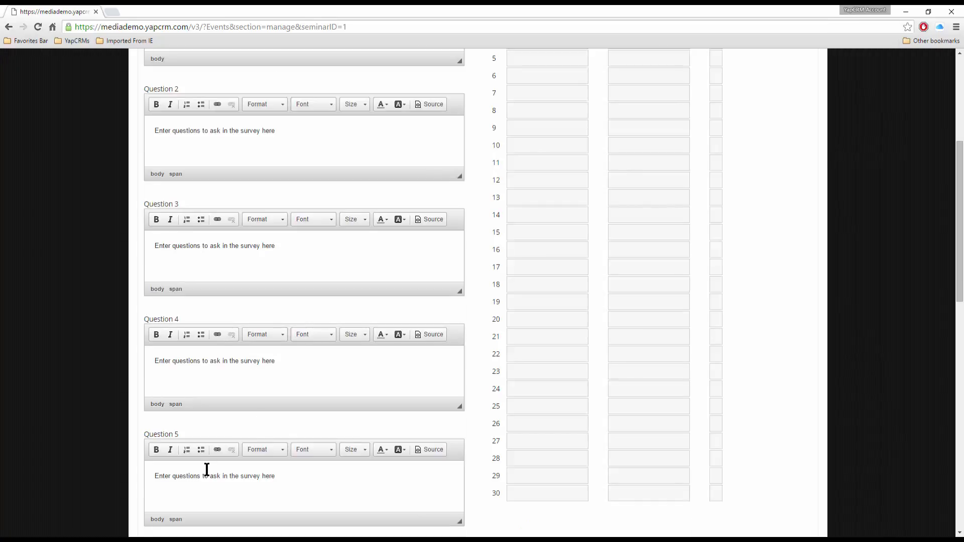
pyautogui.scroll(5, 206, 467)
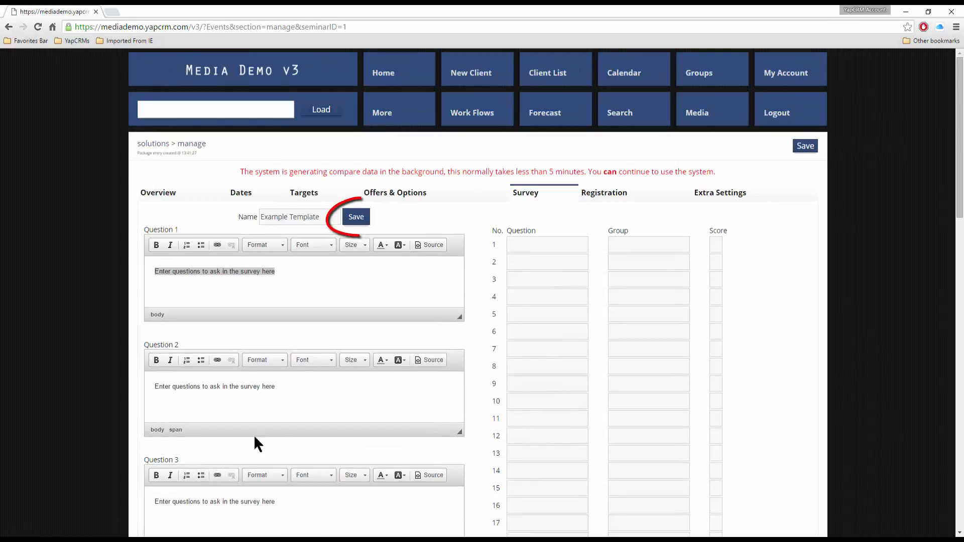
pyautogui.click(356, 218)
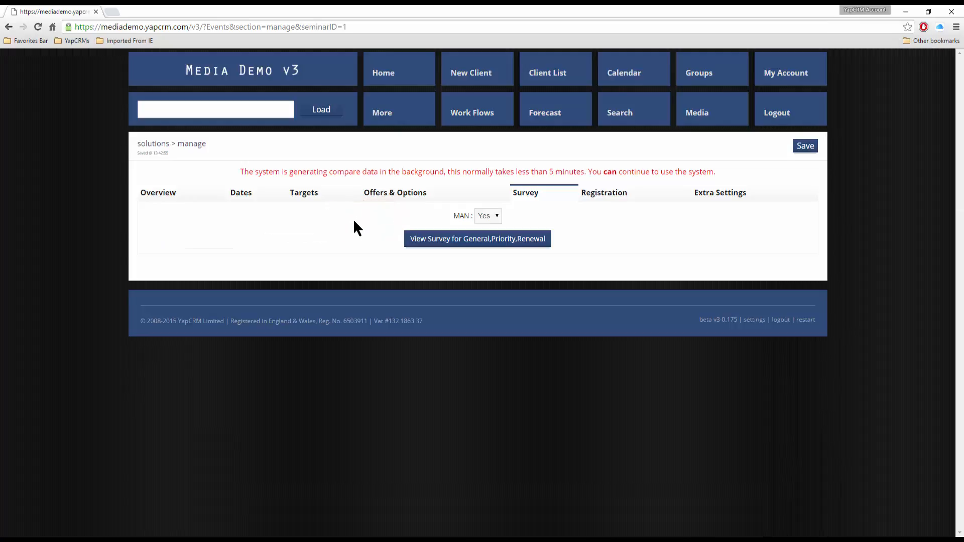
# Step: View the saved survey for General, Priority and Renewal and check the available global templates
pyautogui.click(494, 246)
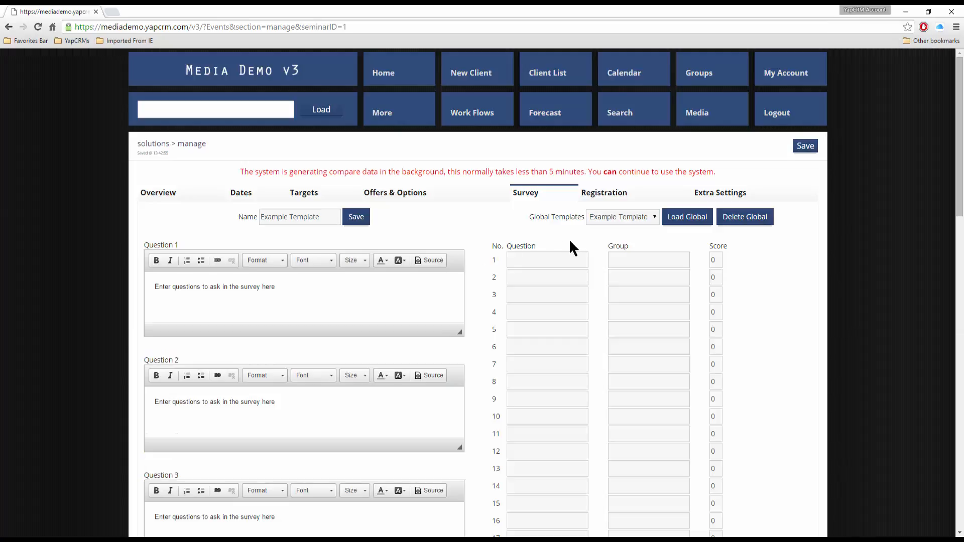
pyautogui.click(646, 218)
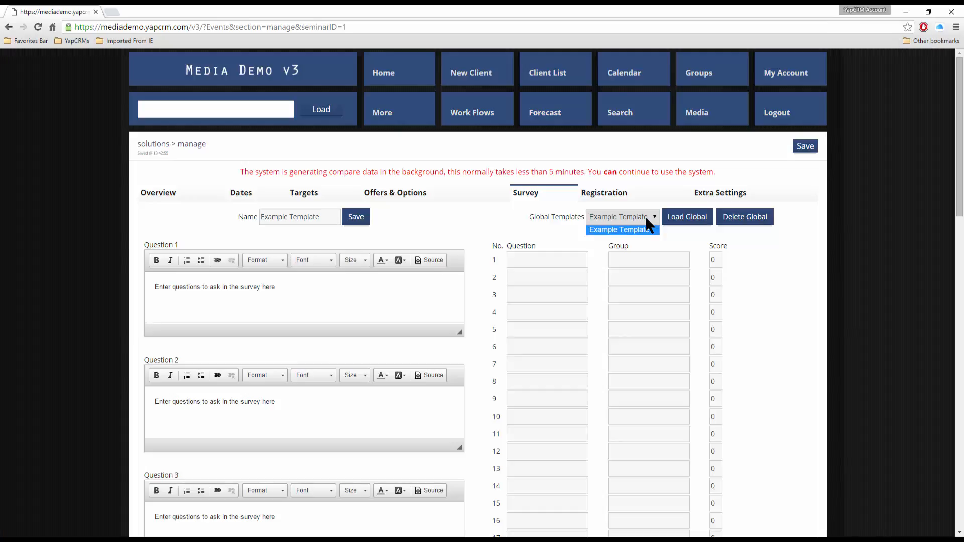
pyautogui.click(646, 220)
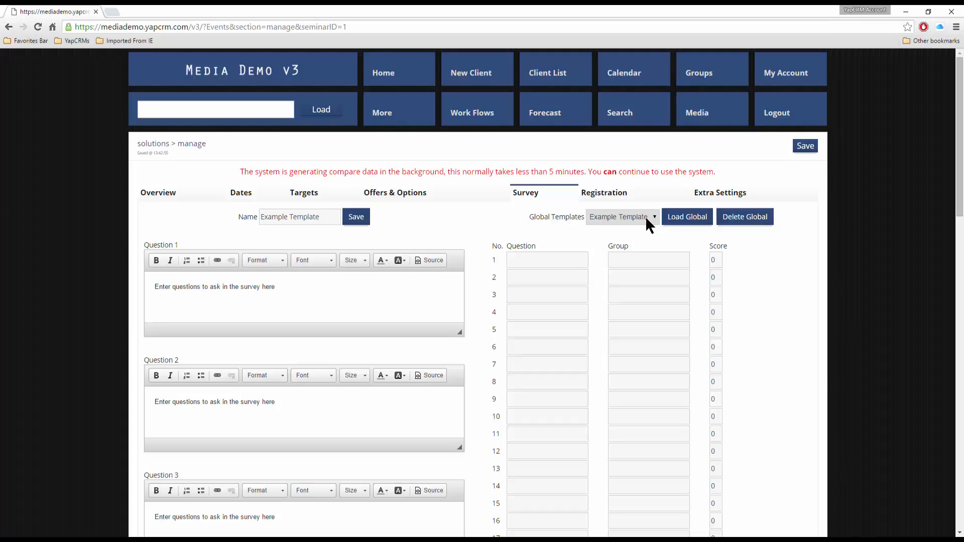
# Step: Review the event's Registration form and Extra Settings, and return to its Overview
pyautogui.click(593, 203)
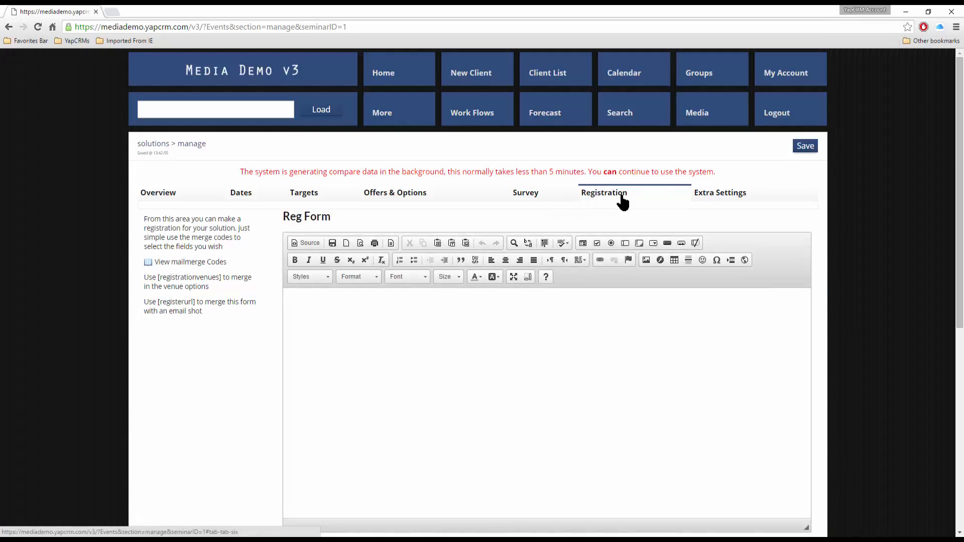
pyautogui.click(713, 201)
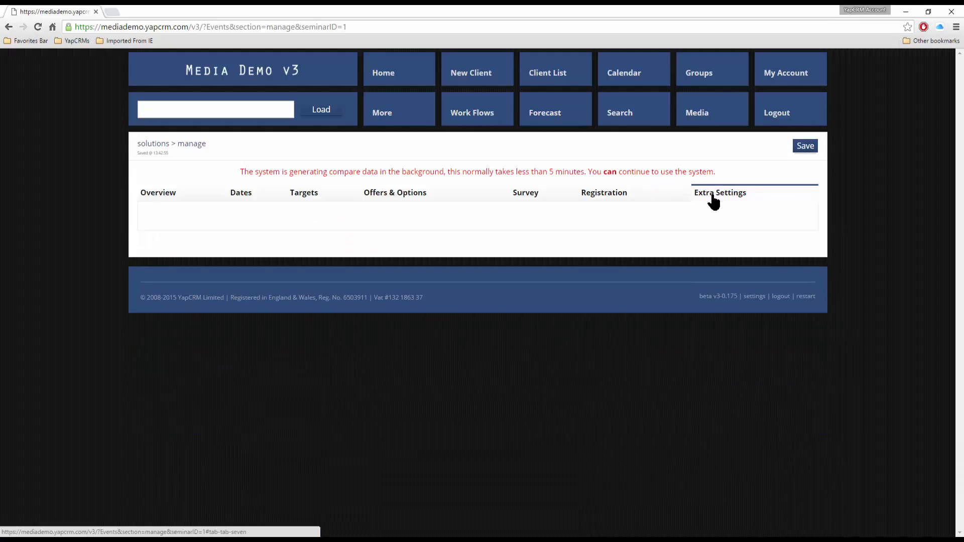
pyautogui.click(205, 201)
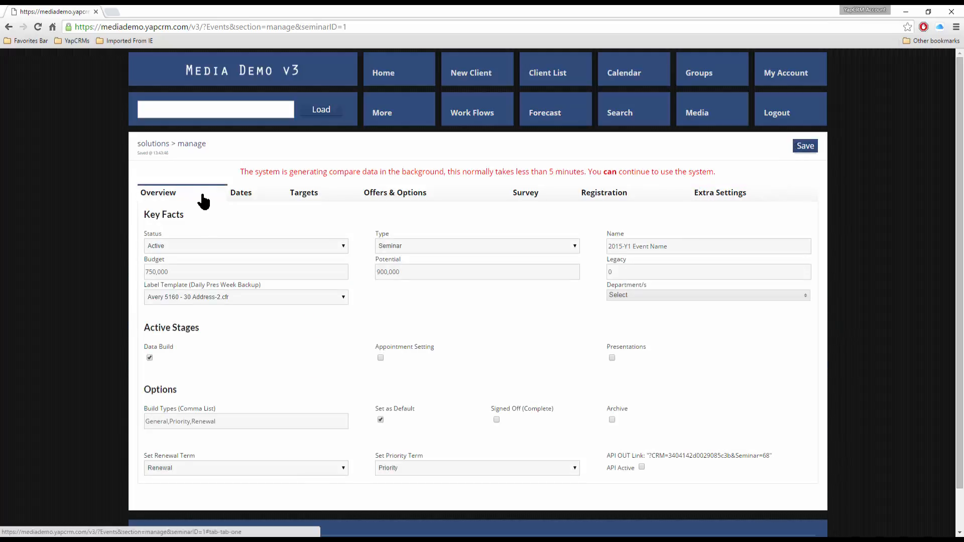
# Step: Open the 1893 Shops contact record from the client search and check which events its Seminar section offers
pyautogui.click(619, 121)
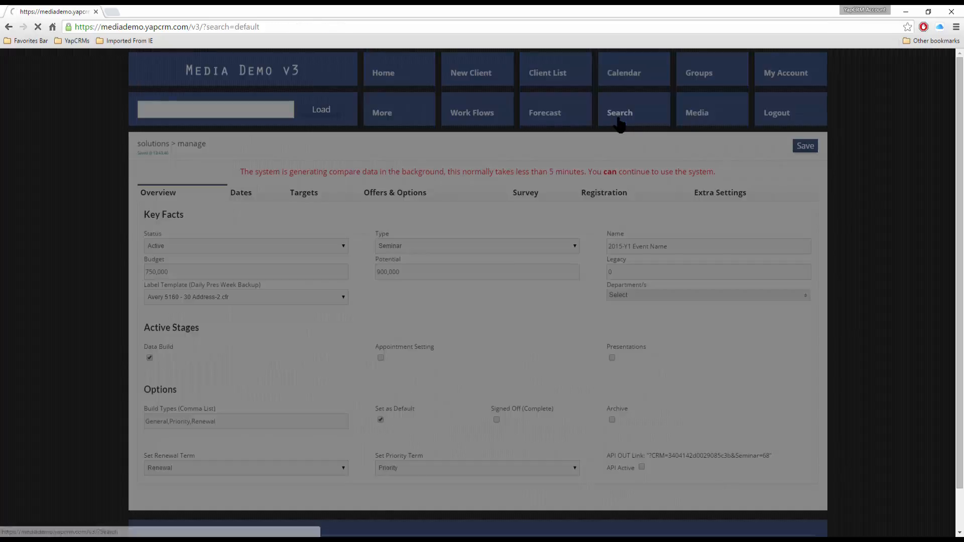
pyautogui.click(263, 353)
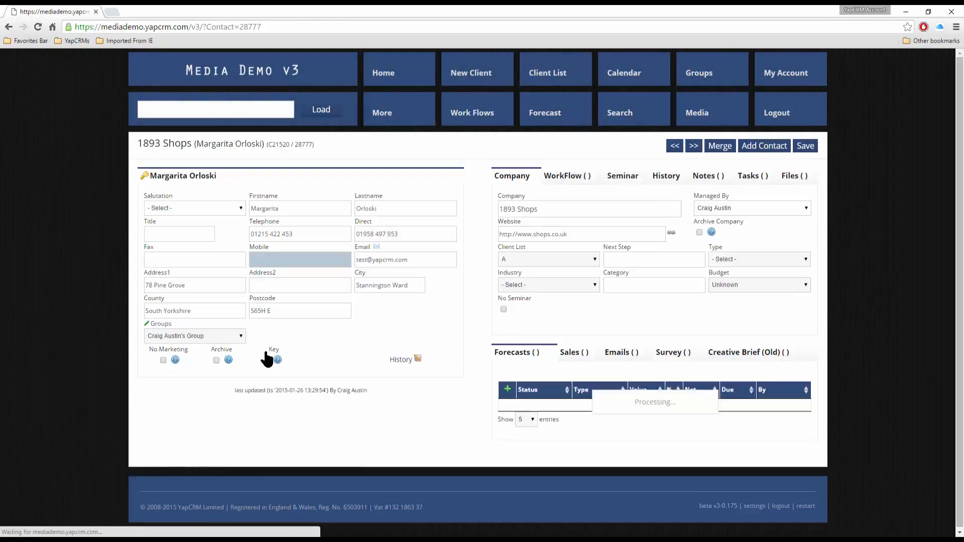
pyautogui.click(630, 182)
pyautogui.click(637, 205)
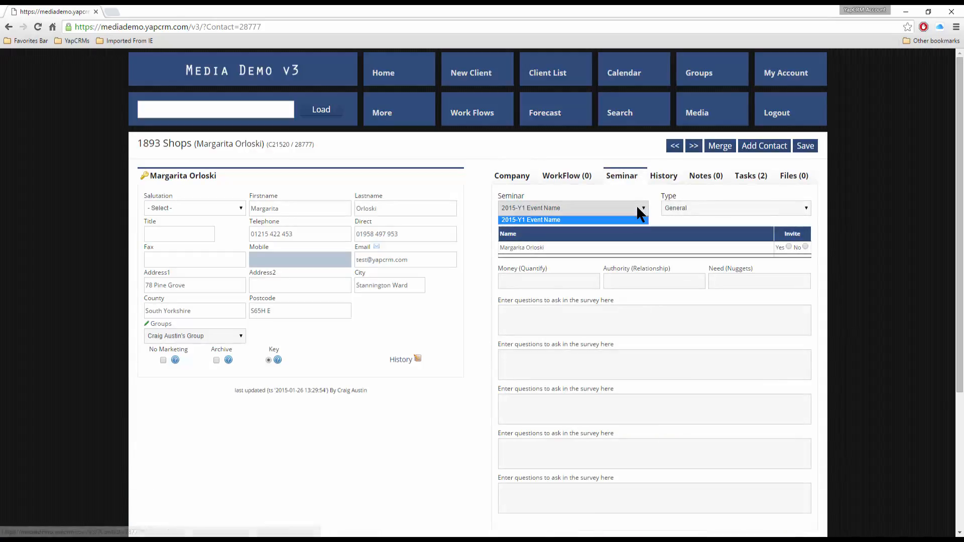
pyautogui.click(637, 204)
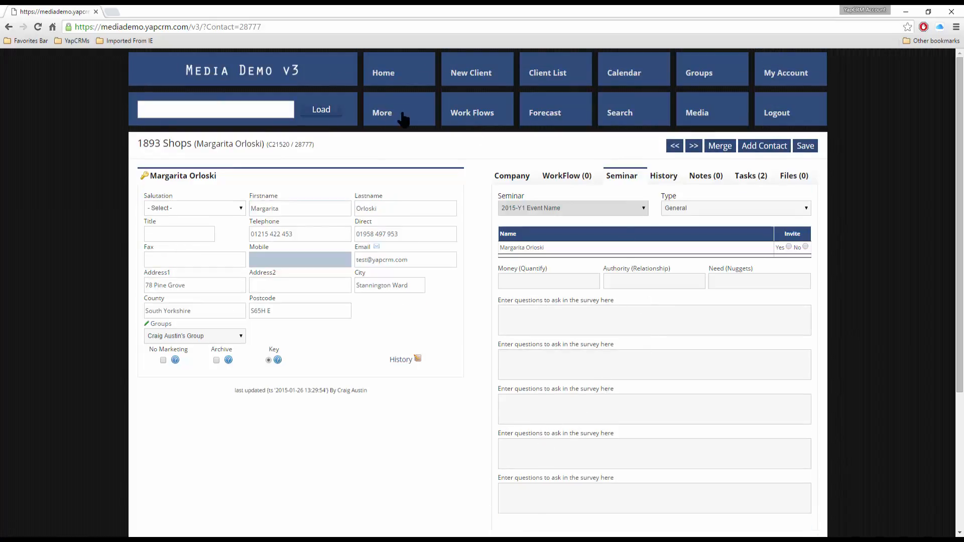
# Step: Reopen the 2015-Y1 Event Name event for administration, set its status to InActive, and save it
pyautogui.click(379, 113)
pyautogui.click(232, 193)
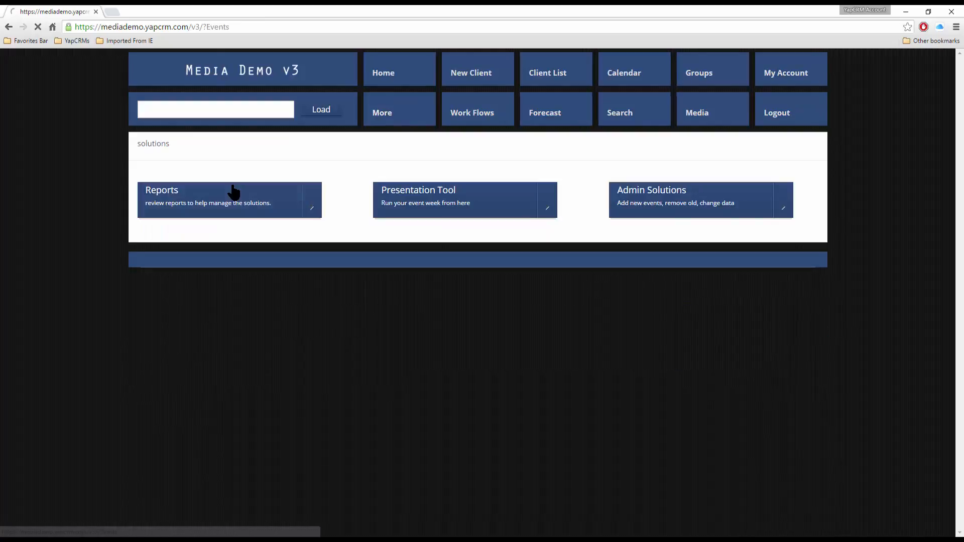
pyautogui.click(626, 200)
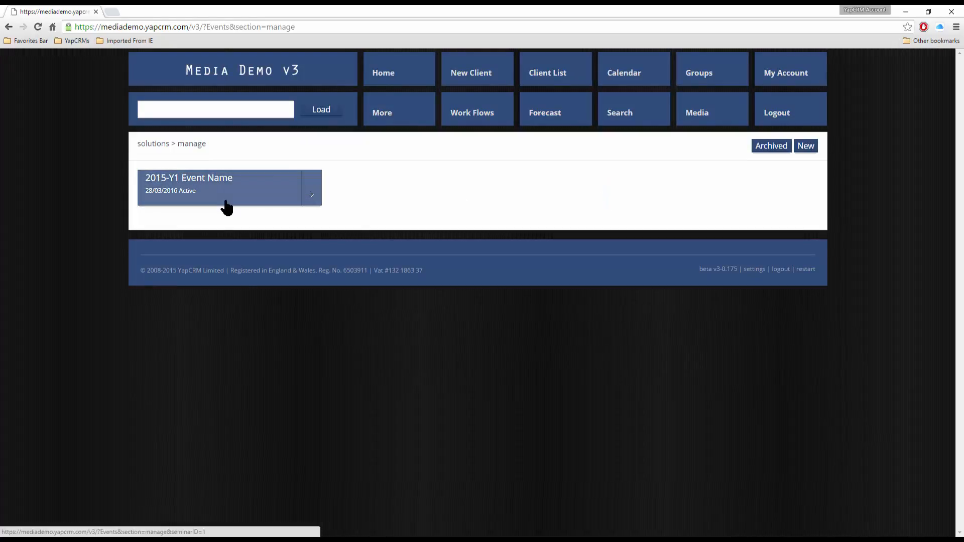
pyautogui.click(275, 201)
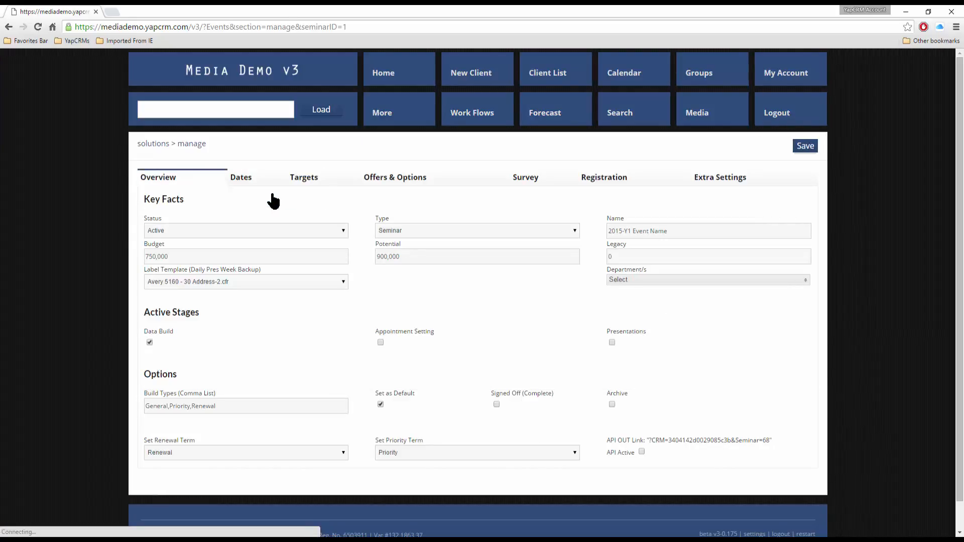
pyautogui.click(180, 230)
pyautogui.click(178, 249)
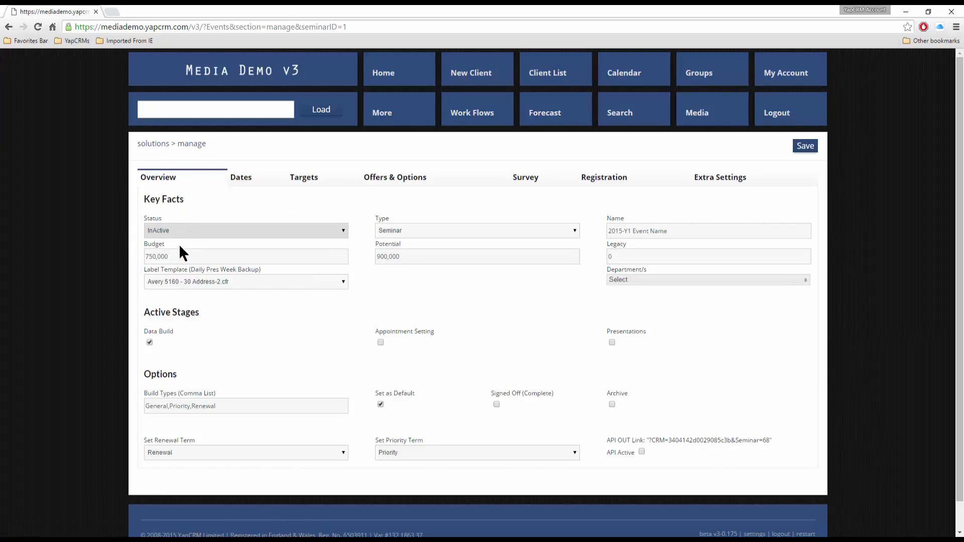
pyautogui.click(798, 149)
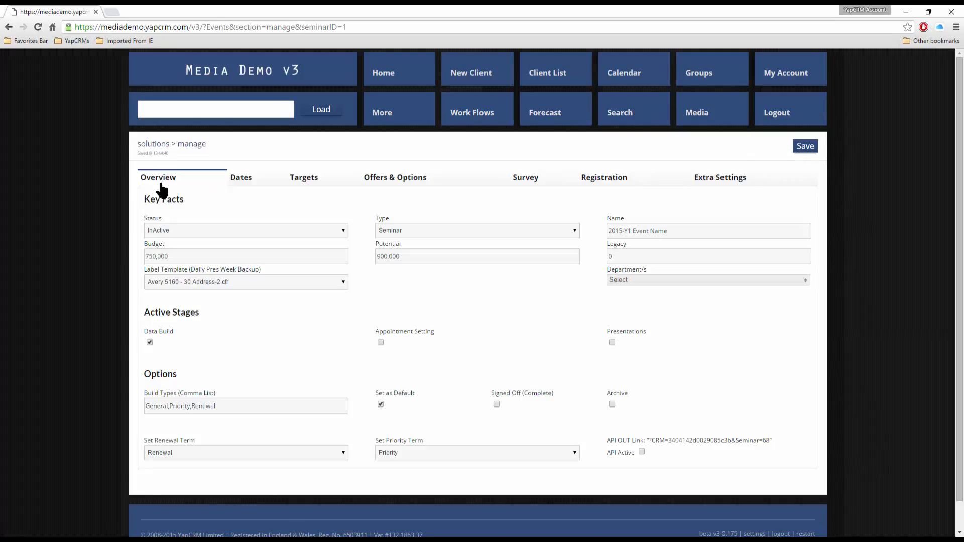
# Step: Leave the event, go back through the solutions area and log out of the CRM
pyautogui.click(150, 144)
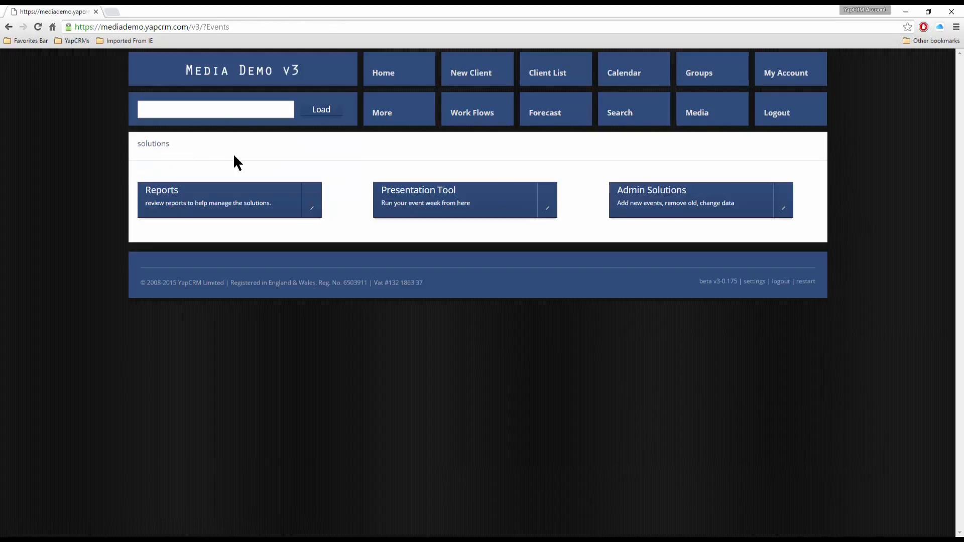
pyautogui.click(660, 205)
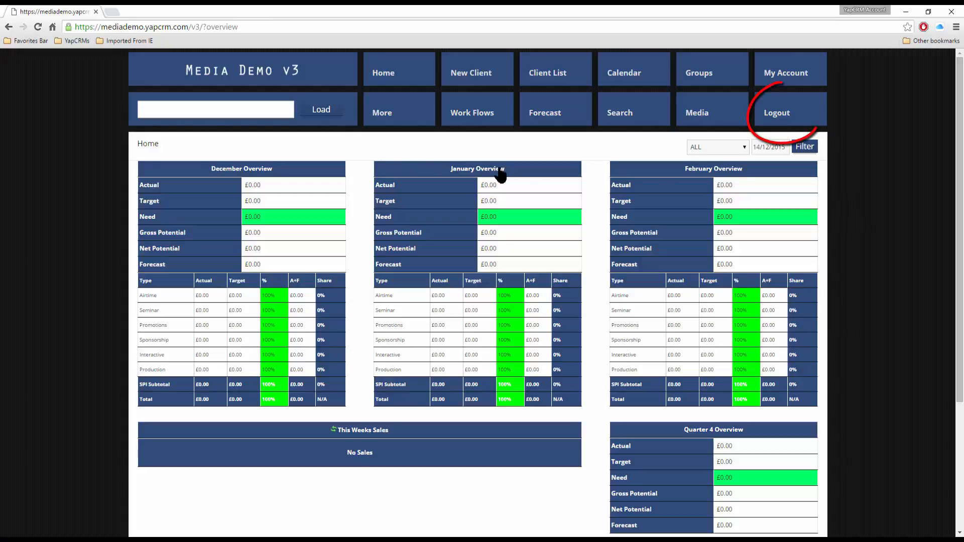
pyautogui.click(788, 120)
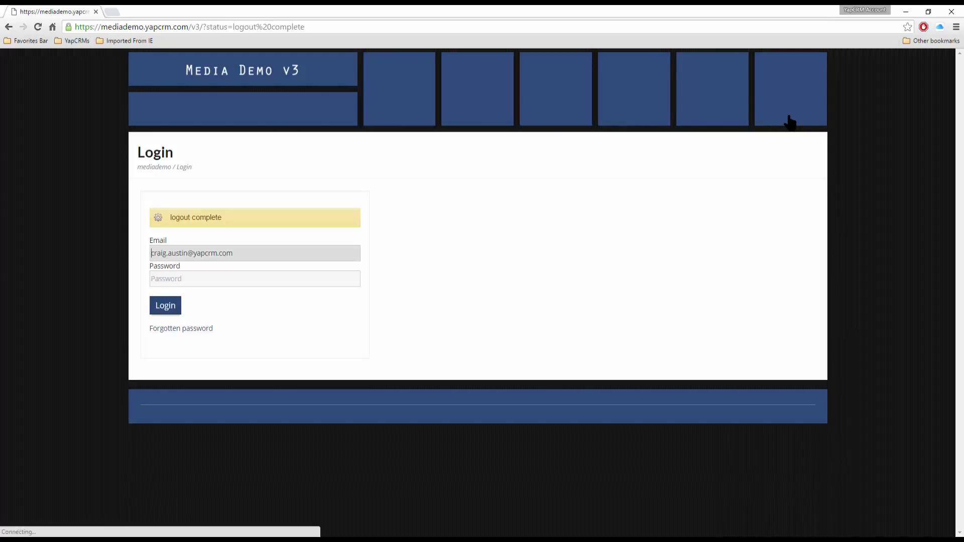